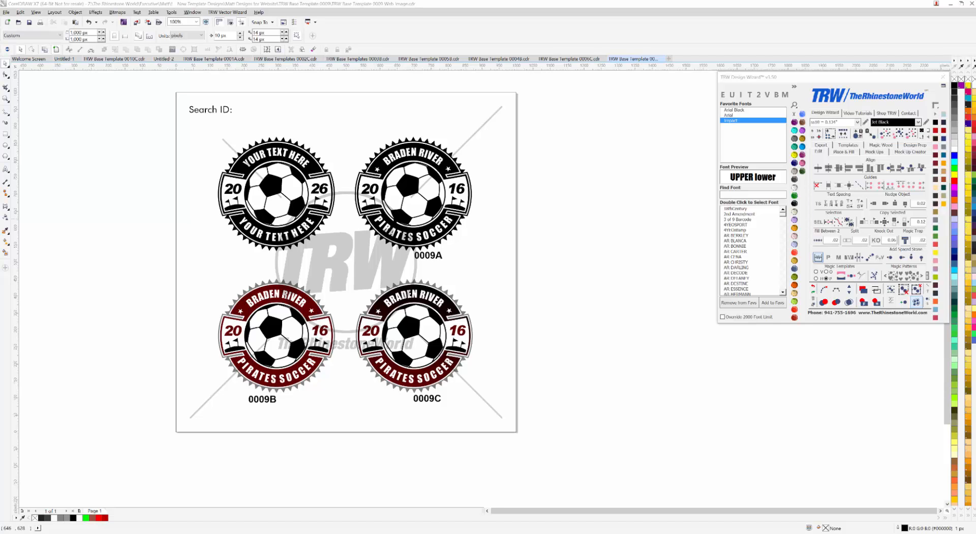
In the TRW Base Template 0010C document, replace the upper curved text LAKEWOOD RANCH with BRADEN RIVER.
{"action": "left_click", "coordinate": [130, 59]}
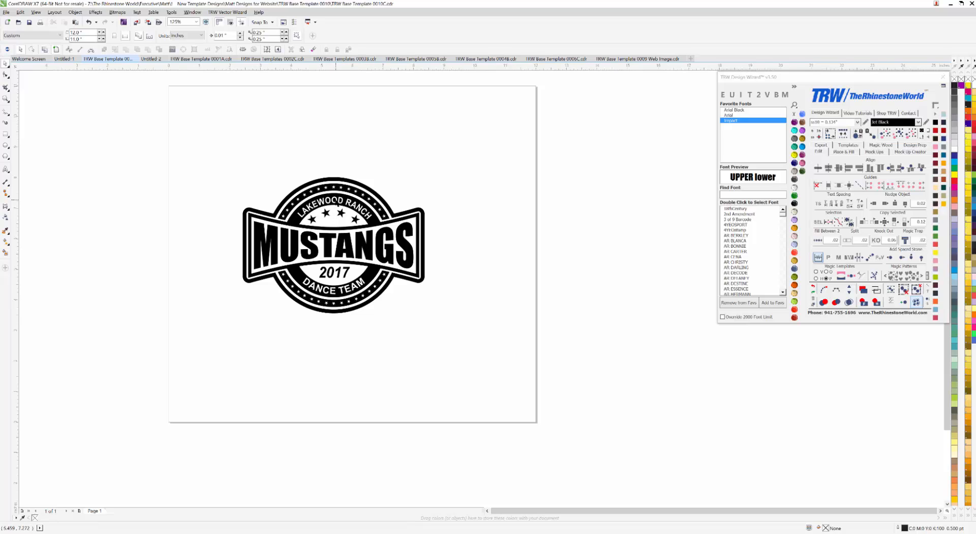
{"action": "left_click", "coordinate": [6, 169]}
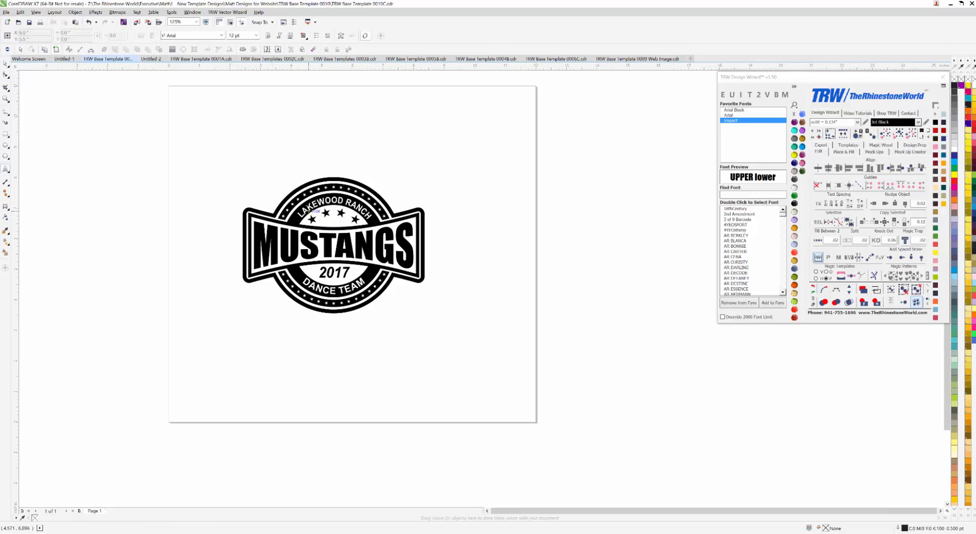
{"action": "left_click", "coordinate": [305, 212]}
{"action": "left_click_drag", "start_coordinate": [301, 212], "coordinate": [390, 223]}
{"action": "type", "text": "B"}
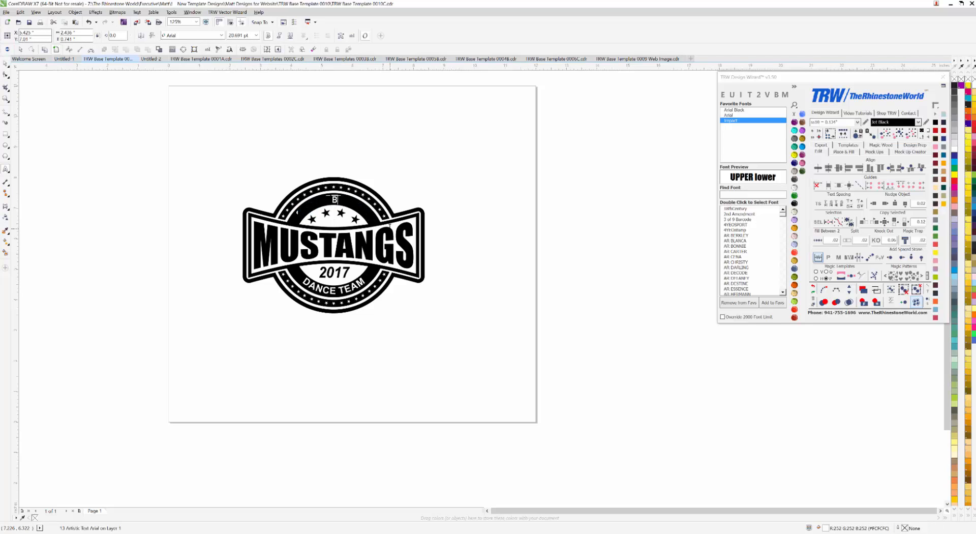
{"action": "type", "text": "RADEN RIVER"}
Replace the banner word MUSTANGS with YELLOW JACKETS and change the year below it to 2016.
{"action": "left_click", "coordinate": [327, 242]}
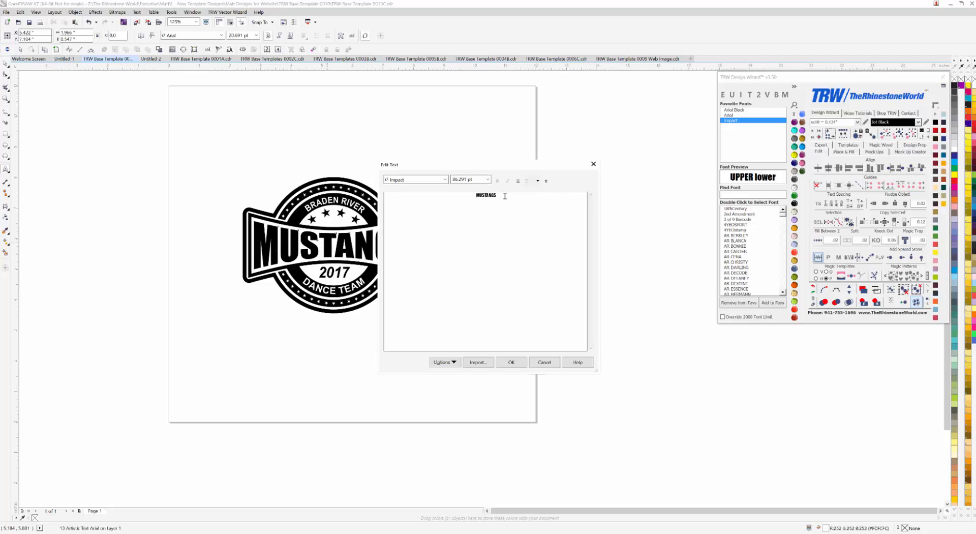
{"action": "left_click_drag", "start_coordinate": [505, 196], "coordinate": [449, 193]}
{"action": "type", "text": "YELLOW JACKETS"}
{"action": "left_click", "coordinate": [509, 363]}
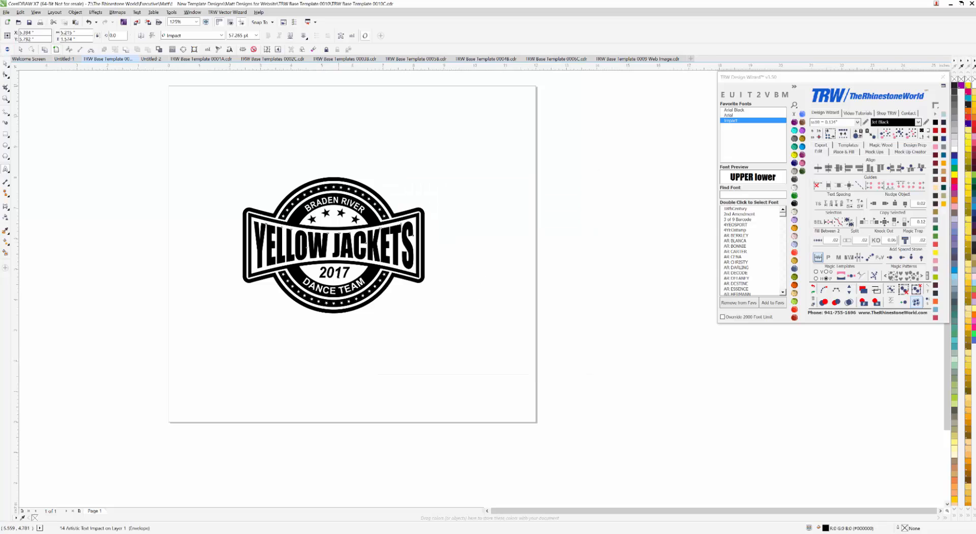
{"action": "left_click", "coordinate": [339, 275]}
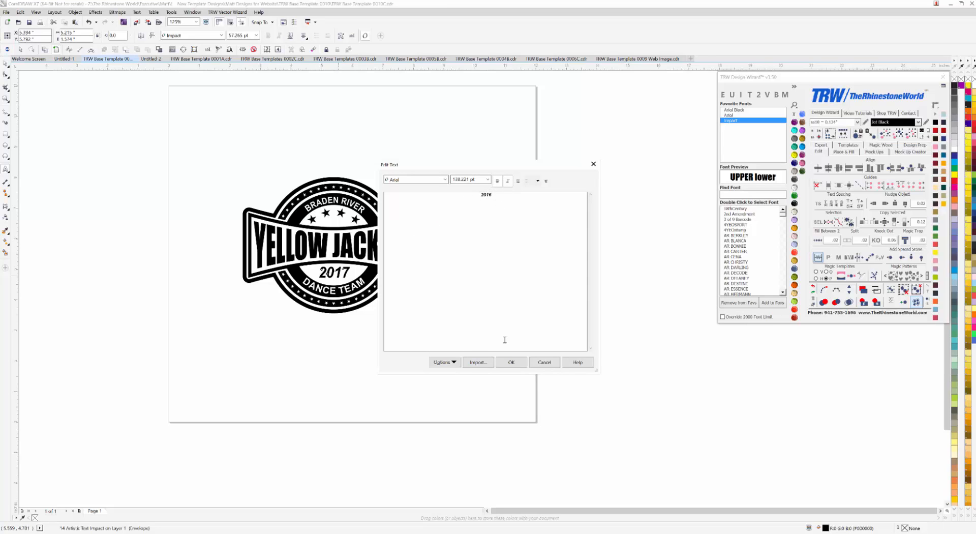
{"action": "left_click", "coordinate": [509, 361]}
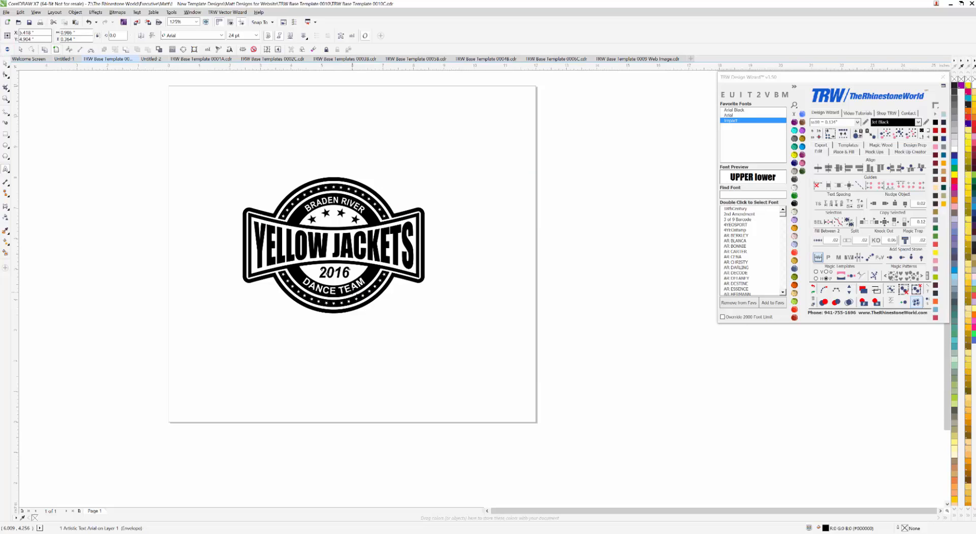
Replace the lower curved text DANCE TEAM with VARSITY SOCCER and clear the selection.
{"action": "left_click", "coordinate": [352, 290]}
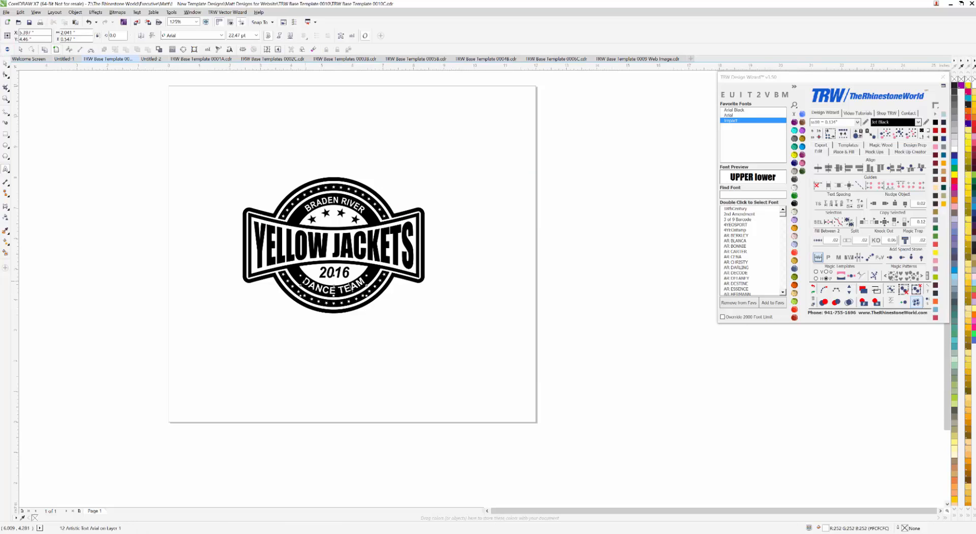
{"action": "left_click_drag", "start_coordinate": [302, 284], "coordinate": [357, 275]}
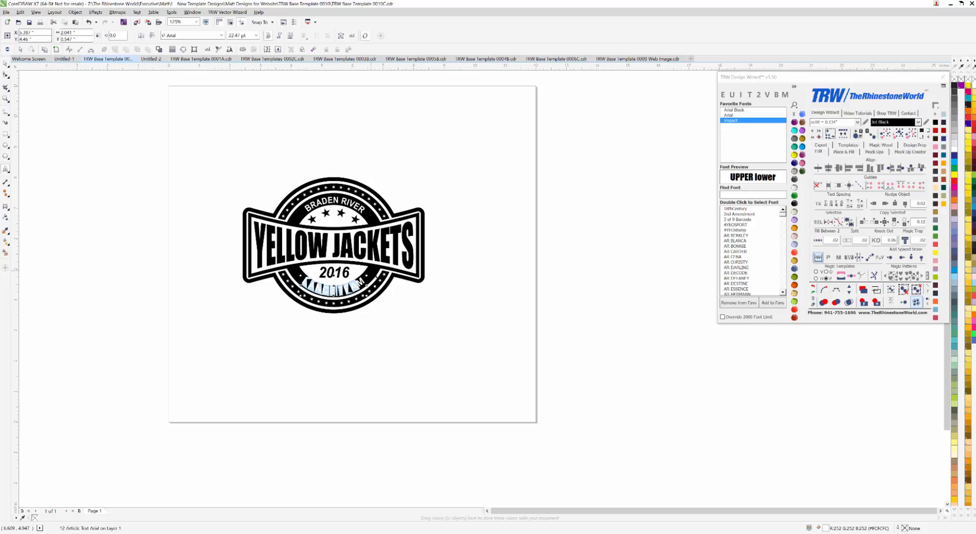
{"action": "type", "text": "AM"}
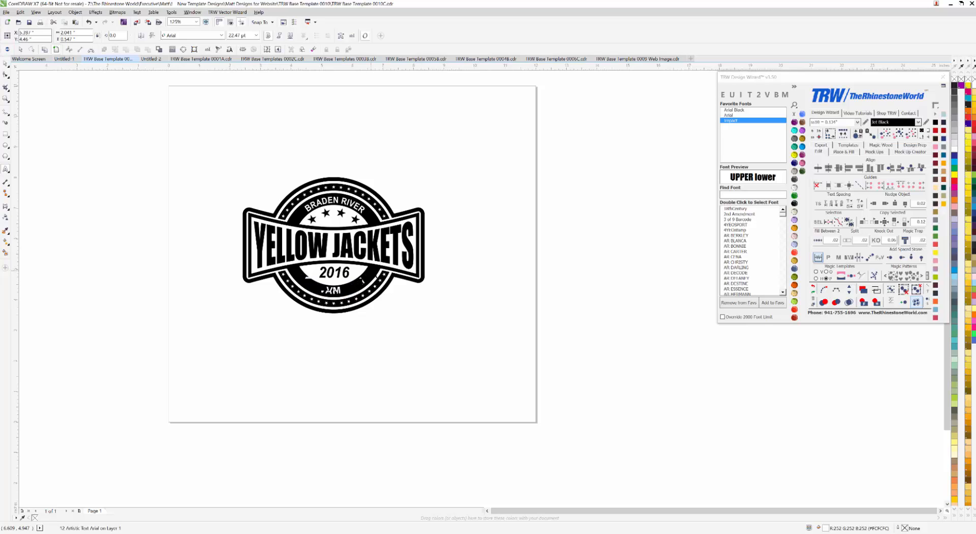
{"action": "type", "text": "RSITY SOCCER"}
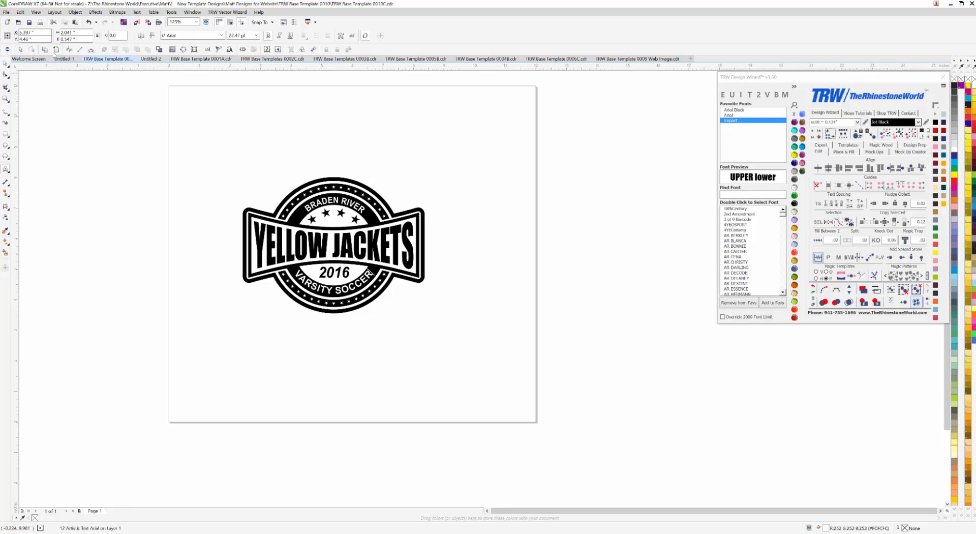
{"action": "left_click", "coordinate": [5, 63]}
{"action": "left_click", "coordinate": [154, 165]}
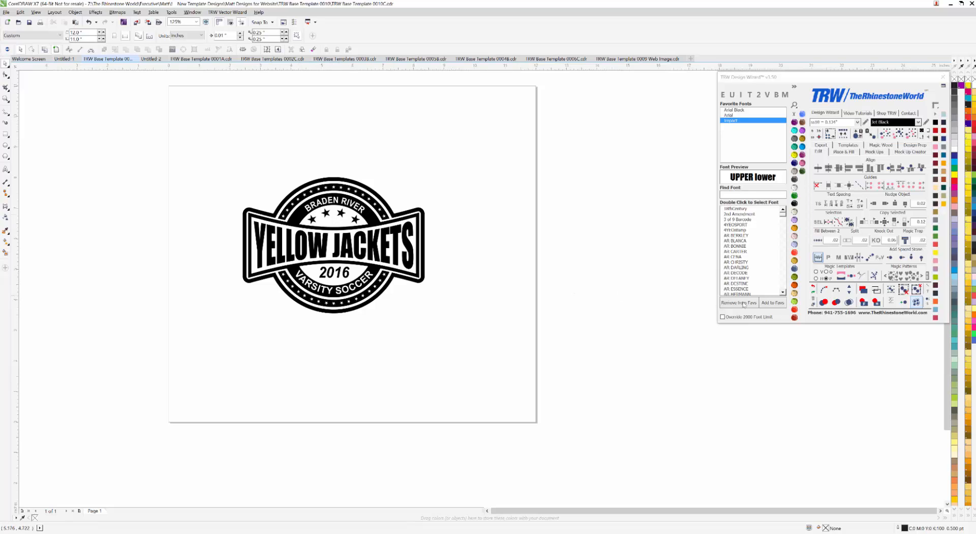
Inspect the badge's vector outlines in wireframe view and return to the full-colour view.
{"action": "left_click", "coordinate": [875, 290]}
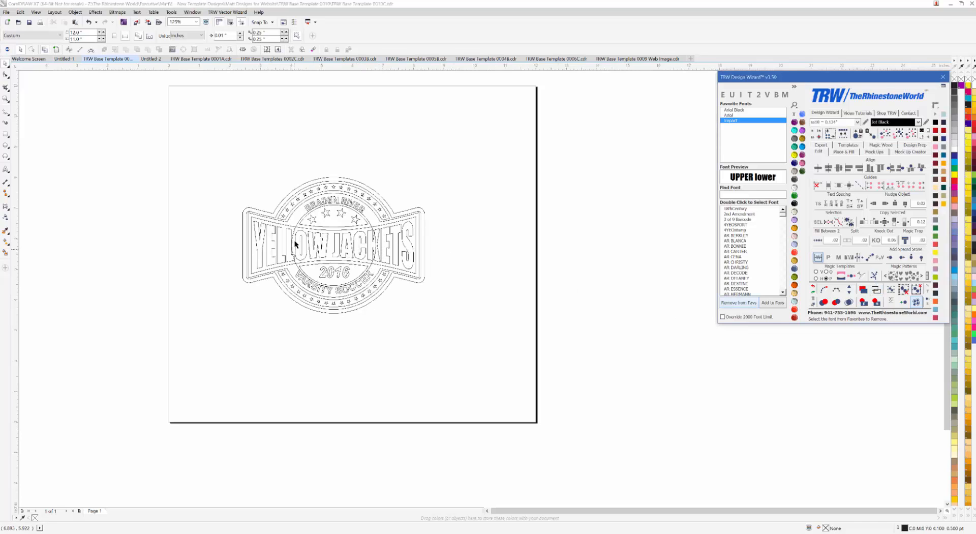
{"action": "scroll", "coordinate": [293, 244], "scroll_direction": "up", "scroll_amount": 5}
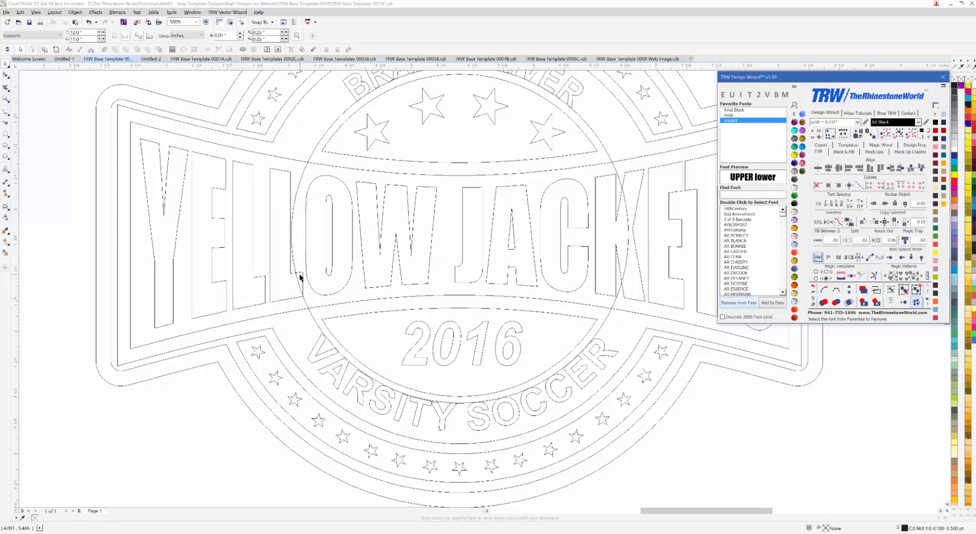
{"action": "scroll", "coordinate": [301, 277], "scroll_direction": "down", "scroll_amount": 5}
{"action": "scroll", "coordinate": [355, 272], "scroll_direction": "up", "scroll_amount": 2}
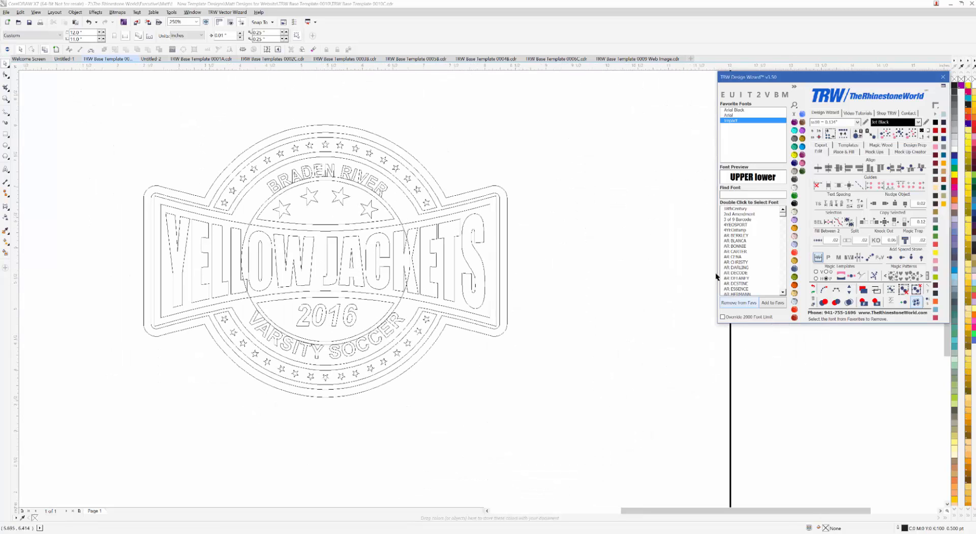
{"action": "left_click", "coordinate": [863, 288]}
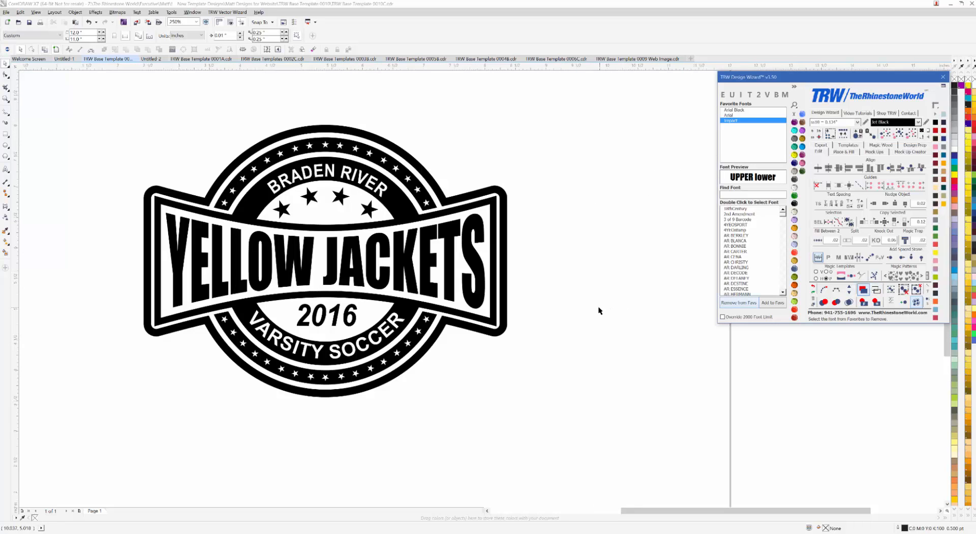
Break apart the unfilled three-element compound circle hidden inside the badge.
{"action": "left_click", "coordinate": [382, 215]}
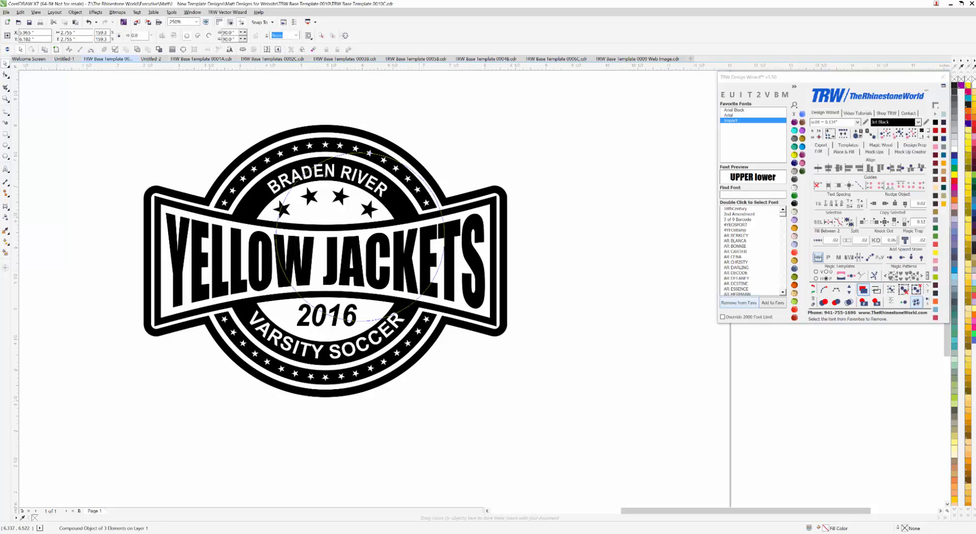
{"action": "left_click_drag", "start_coordinate": [383, 216], "coordinate": [424, 186]}
{"action": "key", "text": "ctrl+z"}
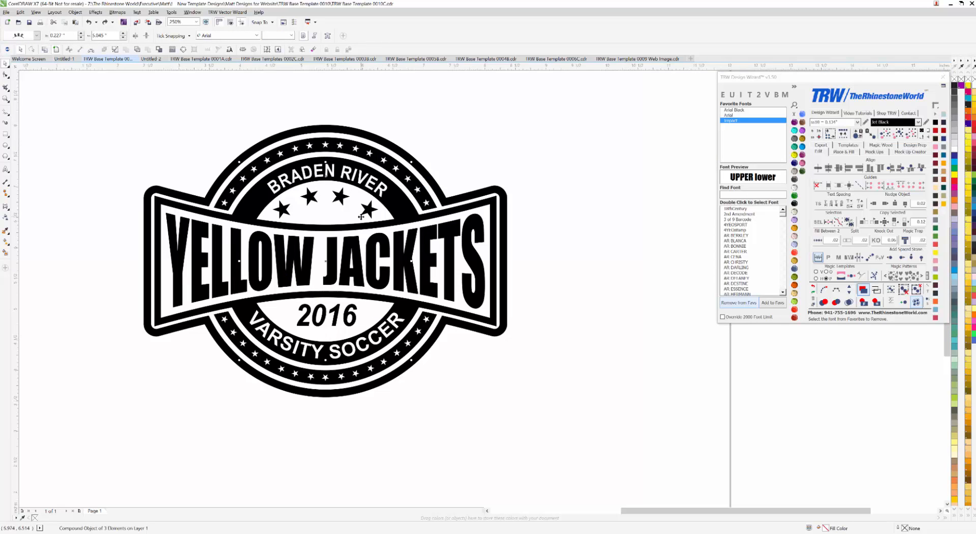
{"action": "left_click", "coordinate": [75, 12]}
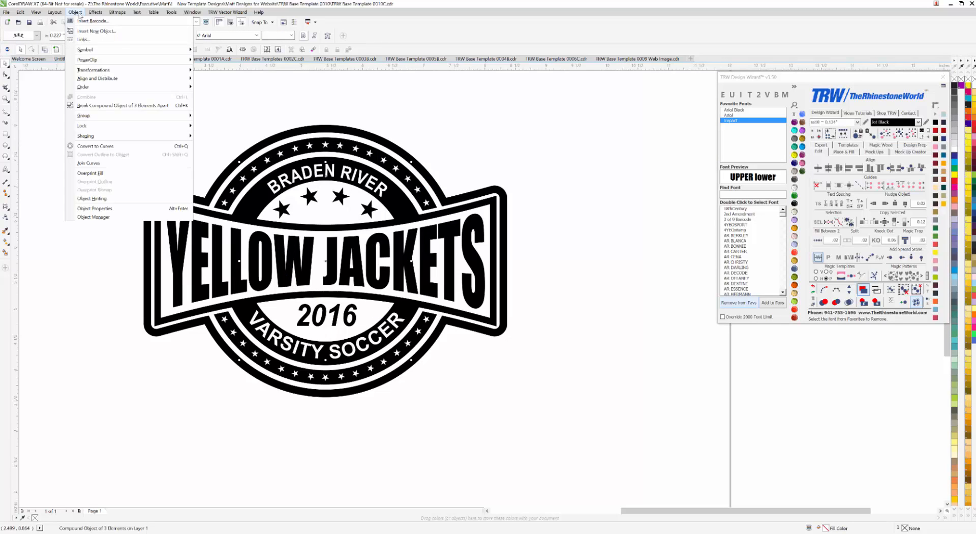
{"action": "left_click", "coordinate": [113, 105]}
{"action": "left_click", "coordinate": [418, 131]}
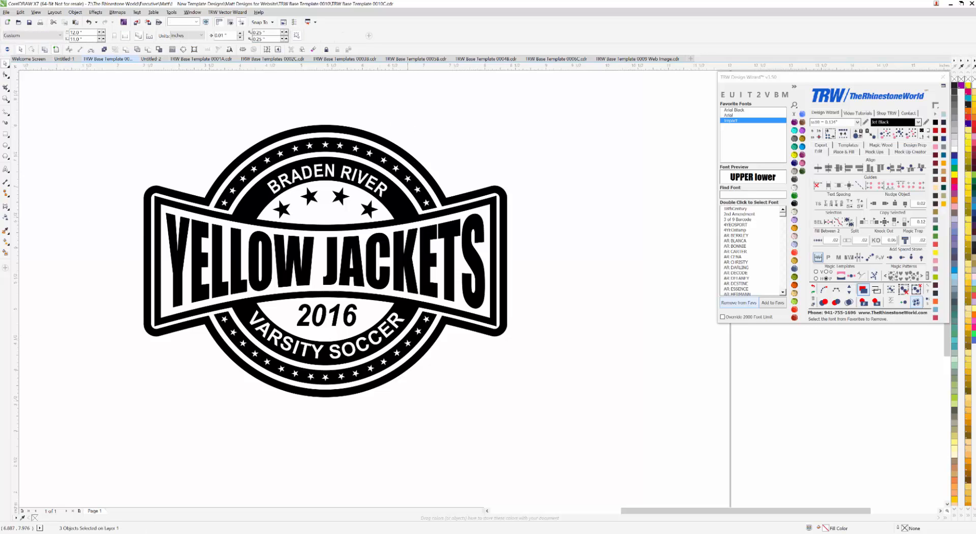
Fill the separated hidden circle with Amethyst and delete it, checking the badge's outlines in wireframe view.
{"action": "left_click", "coordinate": [387, 216]}
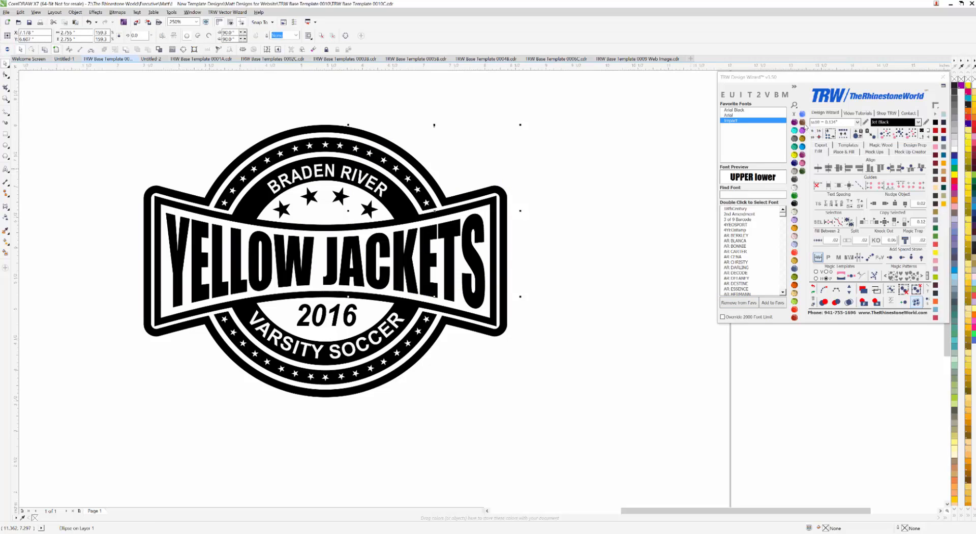
{"action": "left_click", "coordinate": [794, 122]}
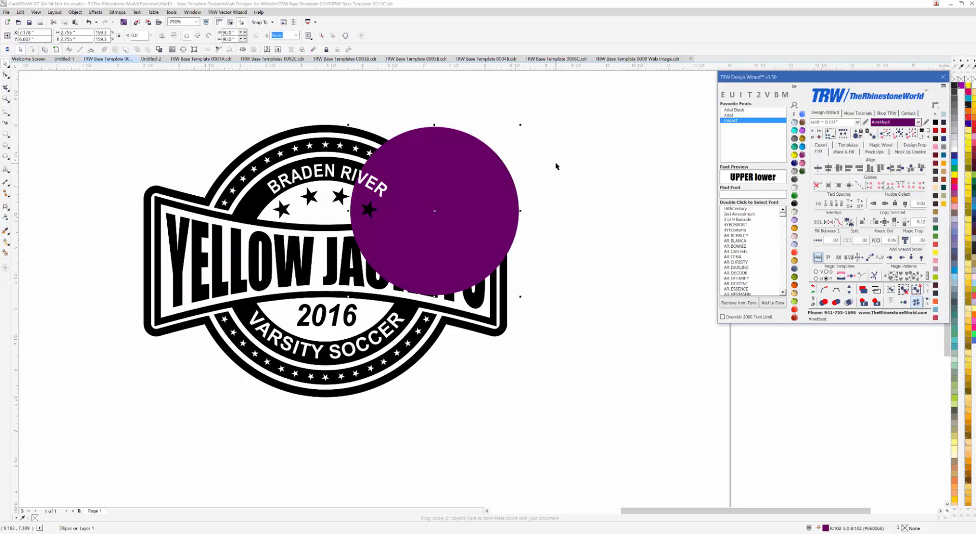
{"action": "left_click", "coordinate": [481, 166]}
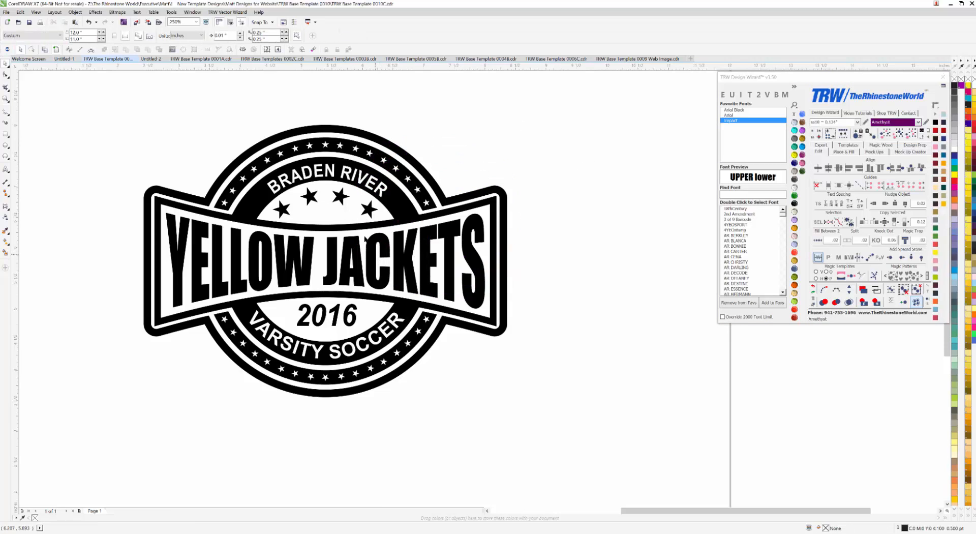
{"action": "left_click", "coordinate": [875, 289]}
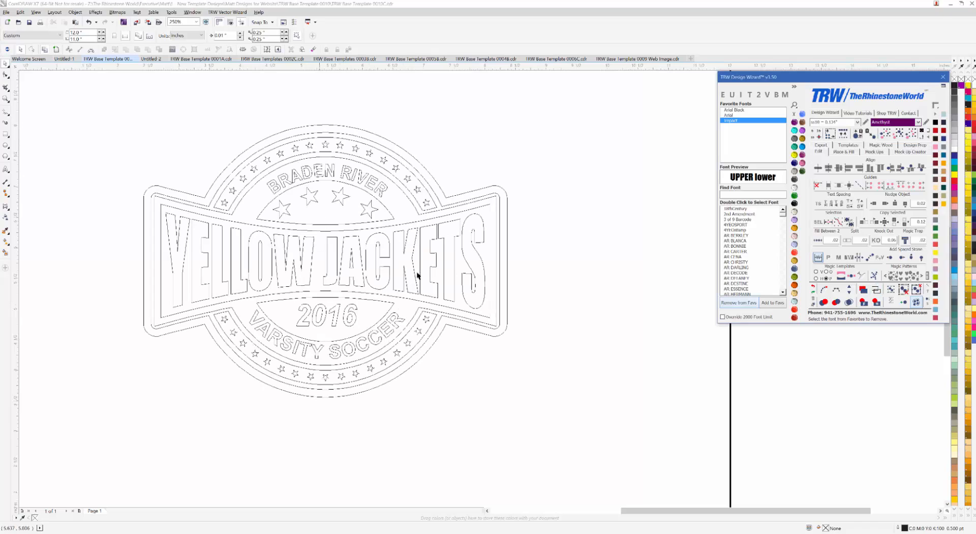
{"action": "left_click", "coordinate": [815, 303]}
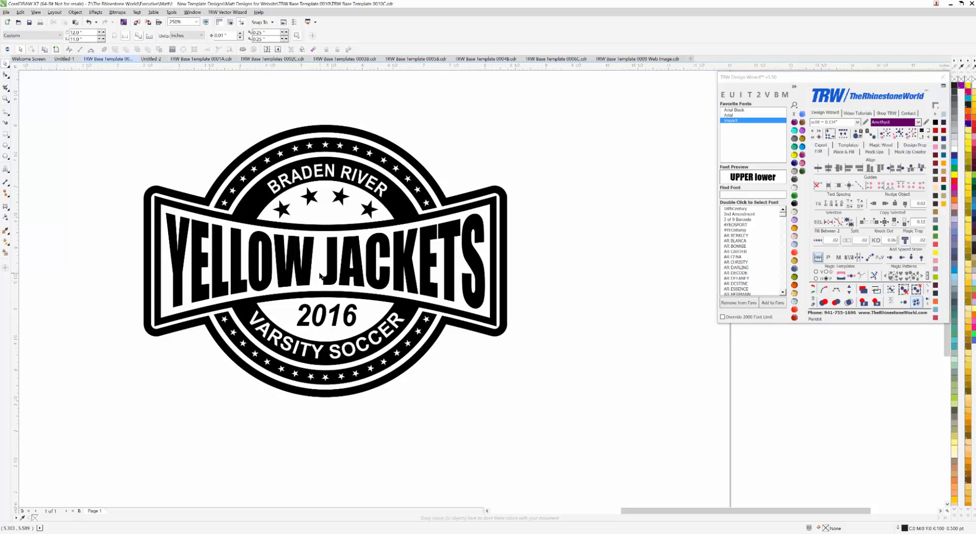
In the Untitled-2 document, replace the coloured badge's banner word MUSTANGS with YELLOW JACKETS.
{"action": "scroll", "coordinate": [343, 241], "scroll_direction": "down", "scroll_amount": 1}
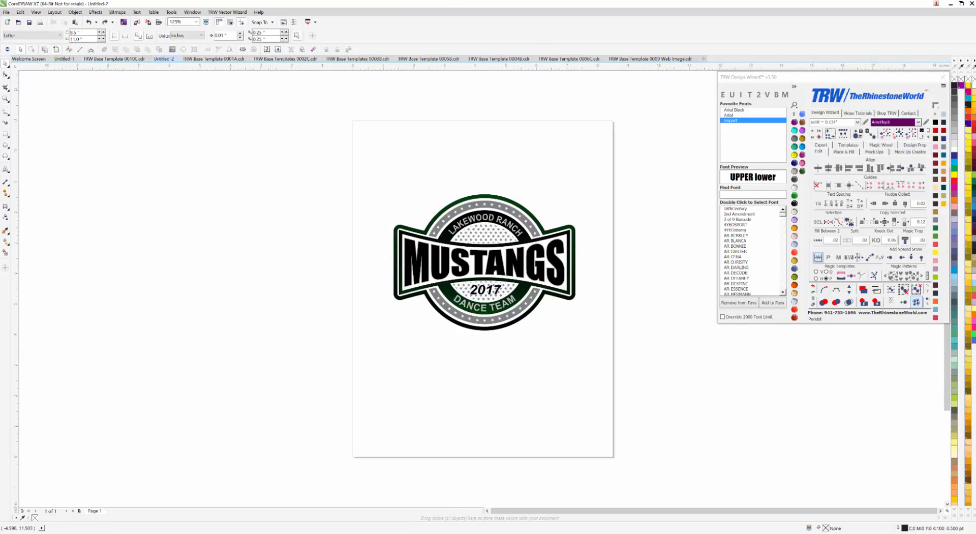
{"action": "scroll", "coordinate": [597, 283], "scroll_direction": "up", "scroll_amount": 1}
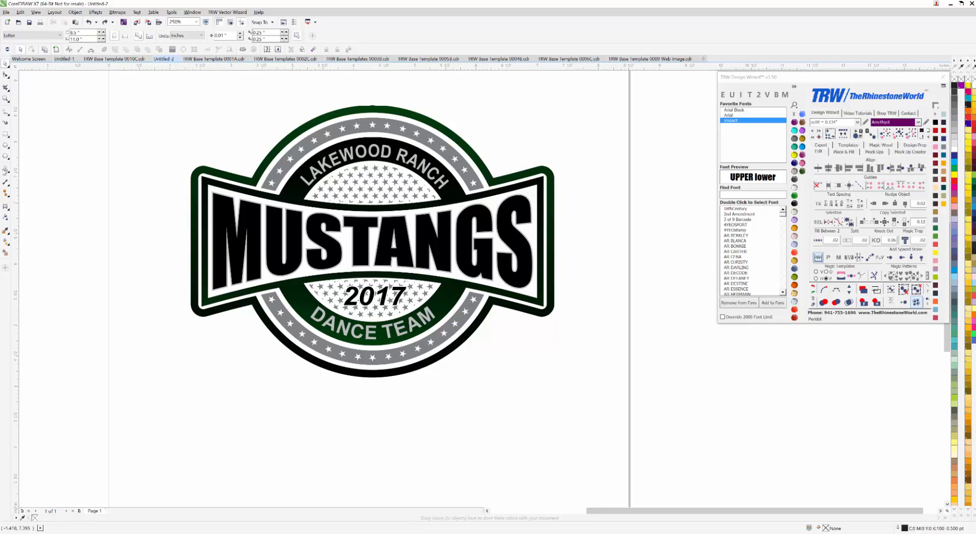
{"action": "left_click", "coordinate": [6, 168]}
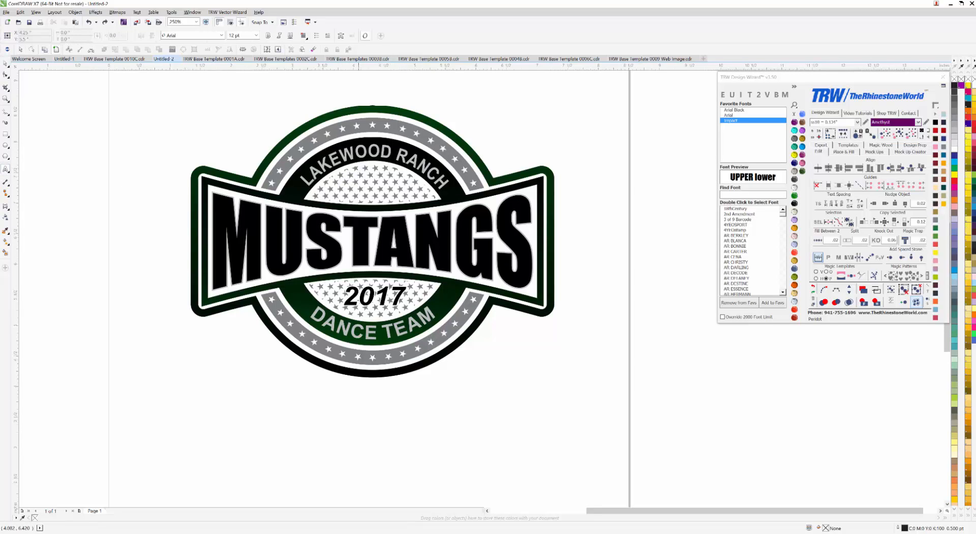
{"action": "left_click", "coordinate": [359, 239]}
{"action": "left_click_drag", "start_coordinate": [504, 195], "coordinate": [454, 193]}
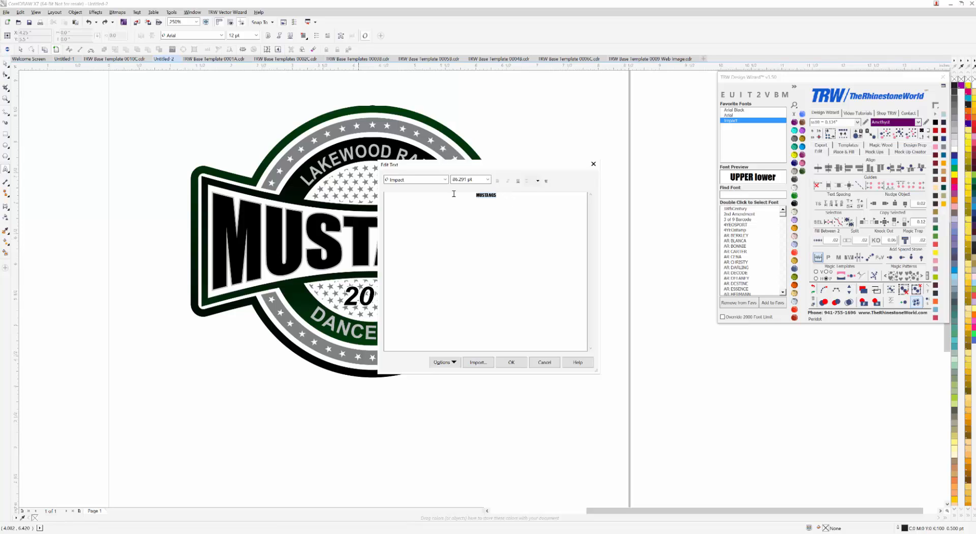
{"action": "key", "text": "Delete"}
{"action": "type", "text": "YELLOW JACKET"}
{"action": "key", "text": "BackSpace"}
{"action": "key", "text": "BackSpace"}
{"action": "type", "text": "TS"}
{"action": "left_click", "coordinate": [511, 362]}
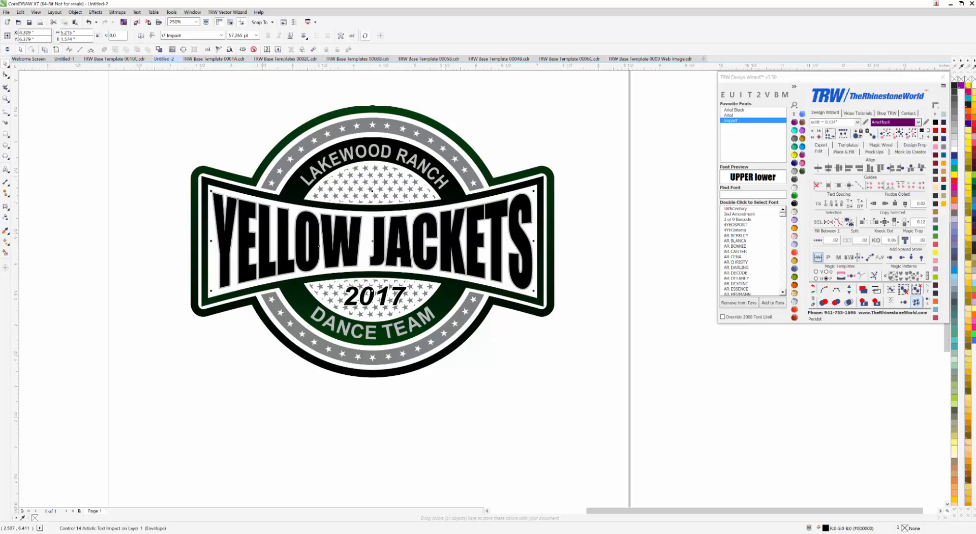
Set the contour colour around the YELLOW JACKETS banner lettering to yellow.
{"action": "scroll", "coordinate": [261, 238], "scroll_direction": "up", "scroll_amount": 3}
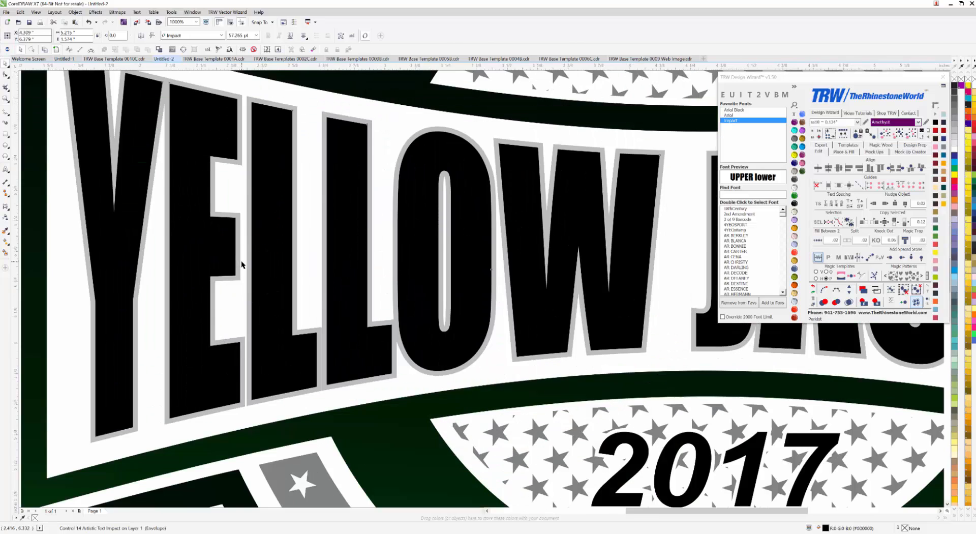
{"action": "scroll", "coordinate": [238, 262], "scroll_direction": "down", "scroll_amount": 3}
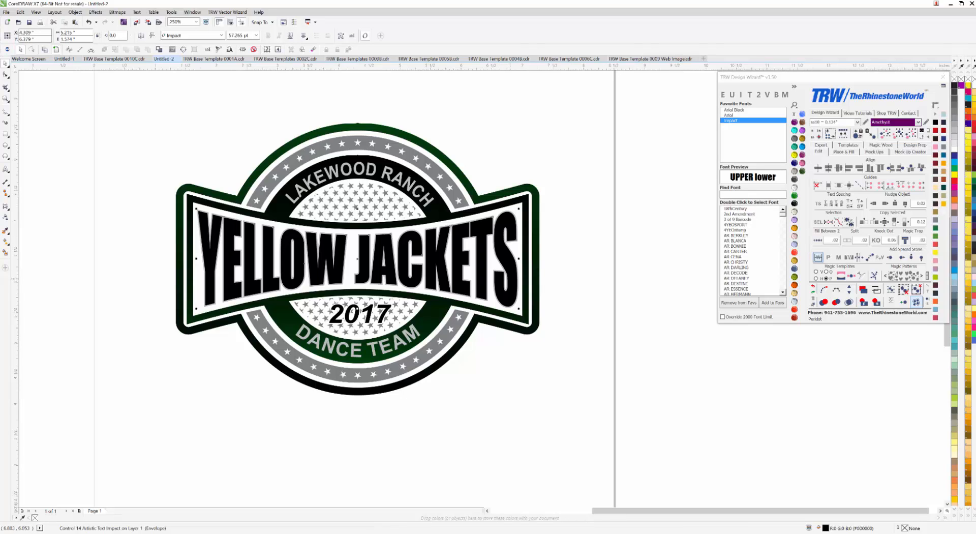
{"action": "left_click", "coordinate": [505, 281]}
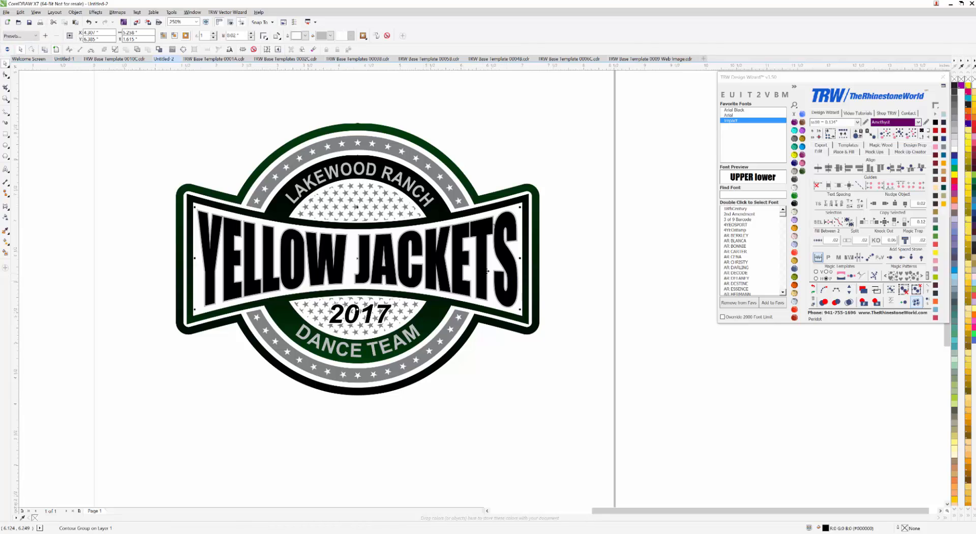
{"action": "left_click", "coordinate": [331, 37]}
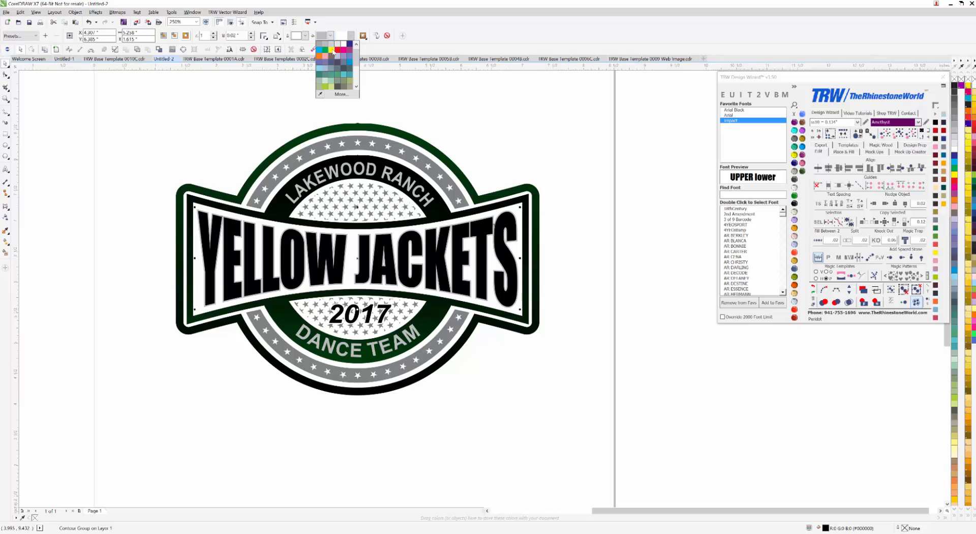
{"action": "left_click", "coordinate": [334, 52]}
{"action": "left_click", "coordinate": [477, 142]}
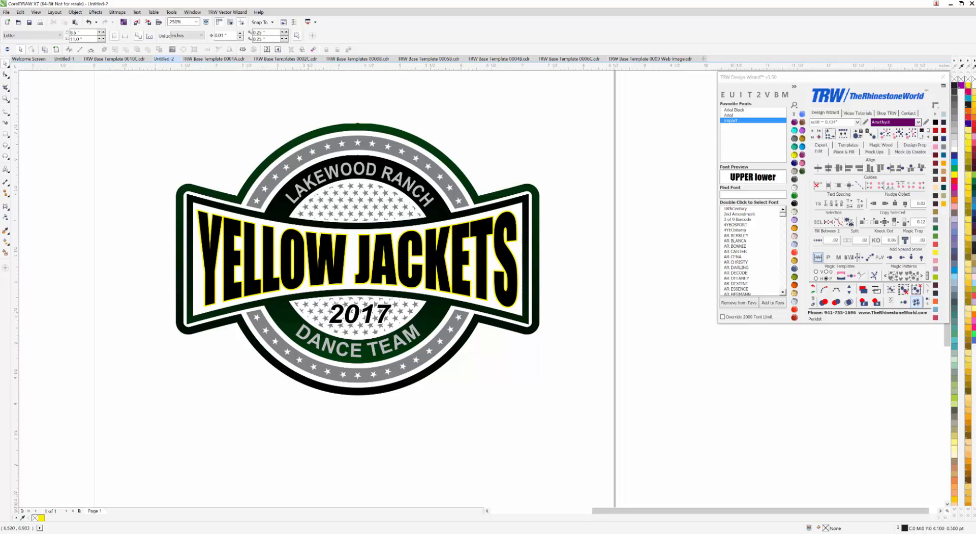
Fill the YELLOW JACKETS banner lettering with dark red #8A0202.
{"action": "left_click", "coordinate": [304, 263]}
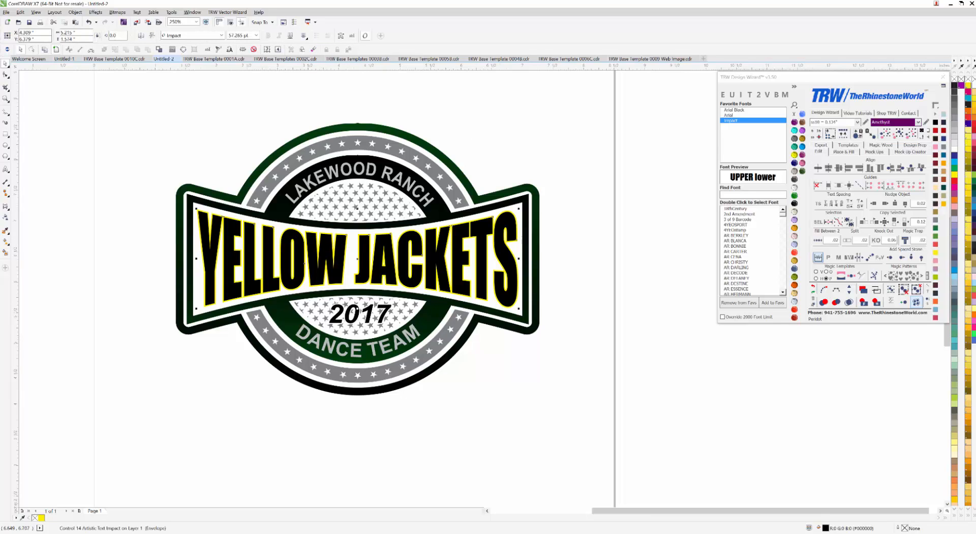
{"action": "double_click", "coordinate": [826, 528]}
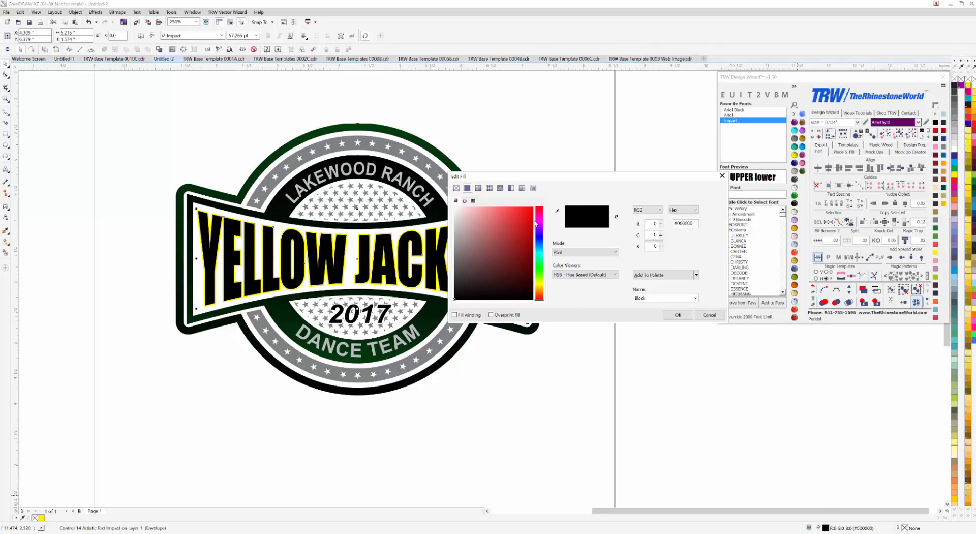
{"action": "left_click", "coordinate": [533, 221]}
{"action": "left_click", "coordinate": [532, 249]}
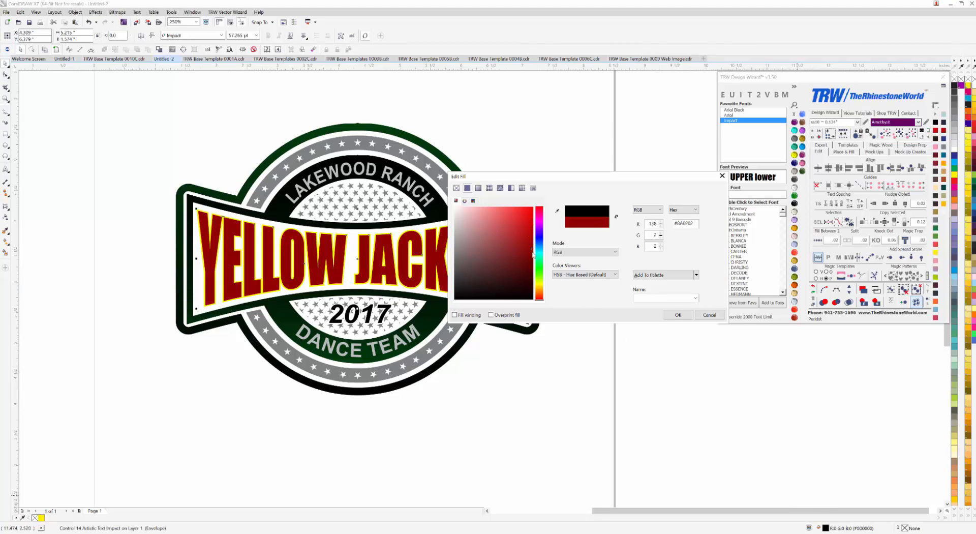
{"action": "left_click", "coordinate": [677, 315]}
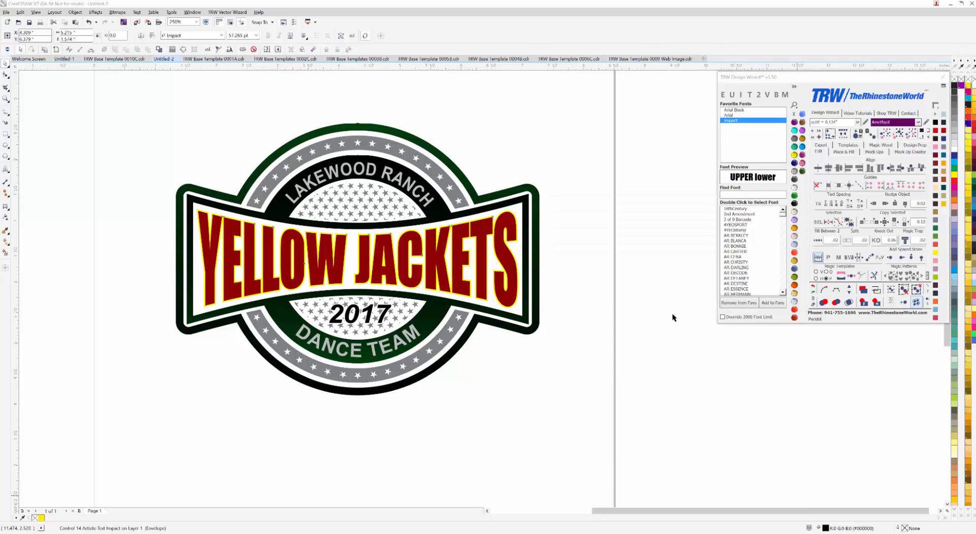
Change the green end of the fountain fill behind the inner ring and banner frame to dark red.
{"action": "left_click", "coordinate": [439, 318]}
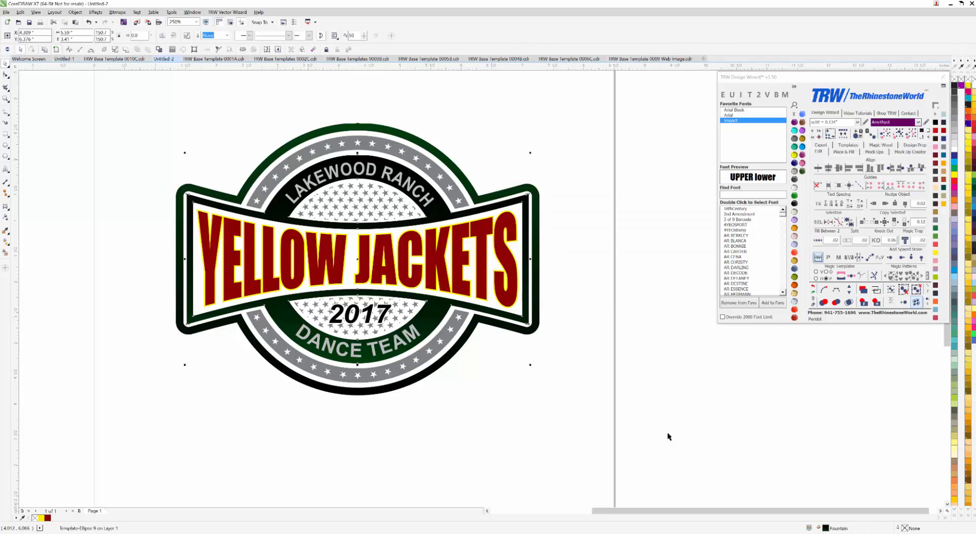
{"action": "double_click", "coordinate": [824, 529]}
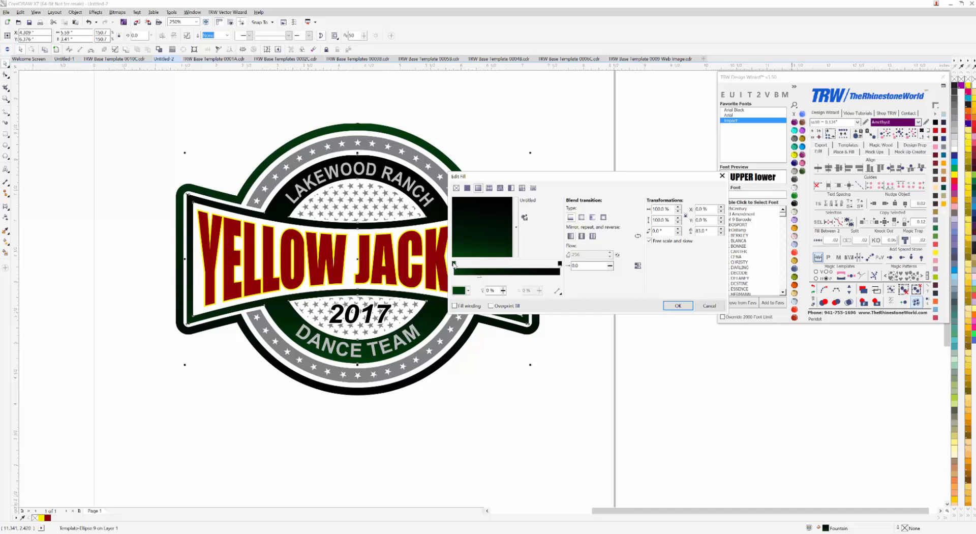
{"action": "left_click", "coordinate": [460, 291]}
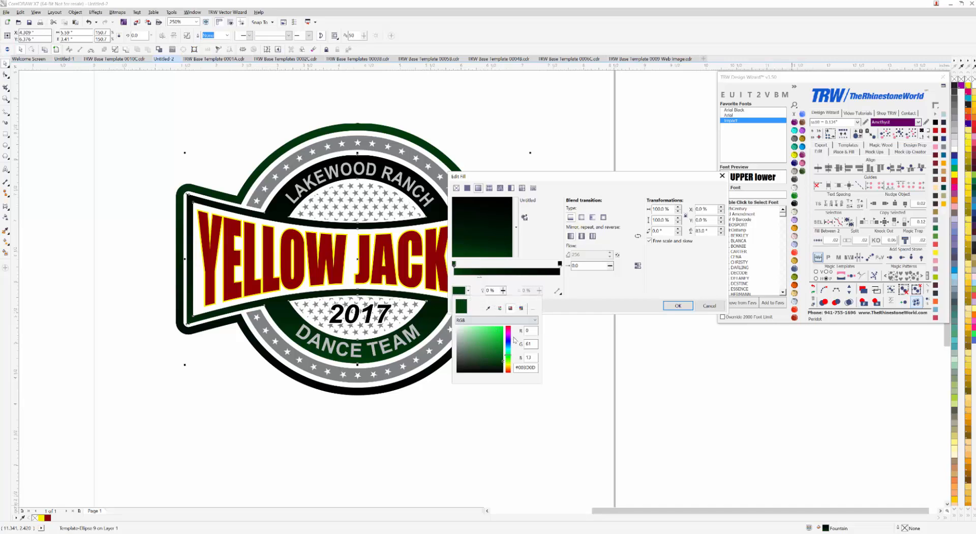
{"action": "left_click", "coordinate": [509, 372]}
{"action": "left_click", "coordinate": [508, 374]}
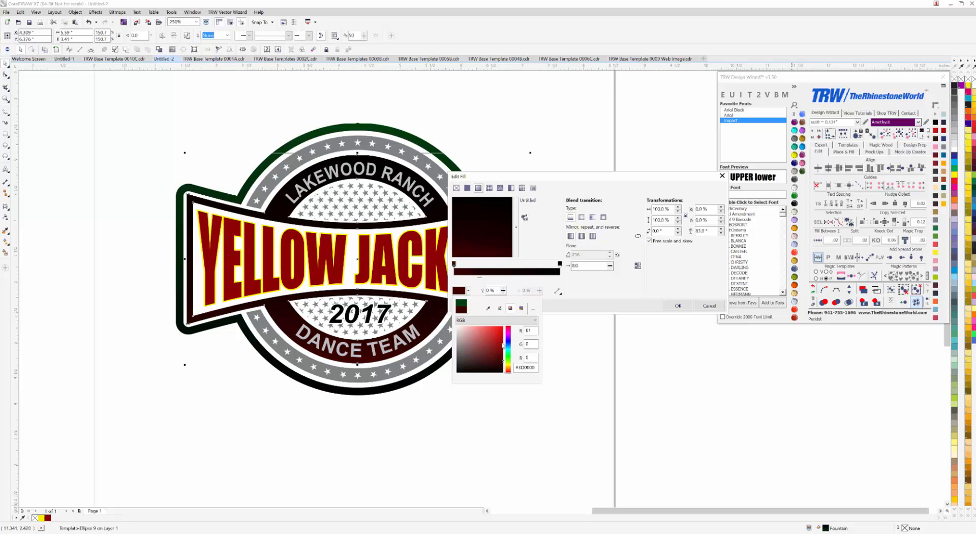
{"action": "left_click", "coordinate": [503, 343]}
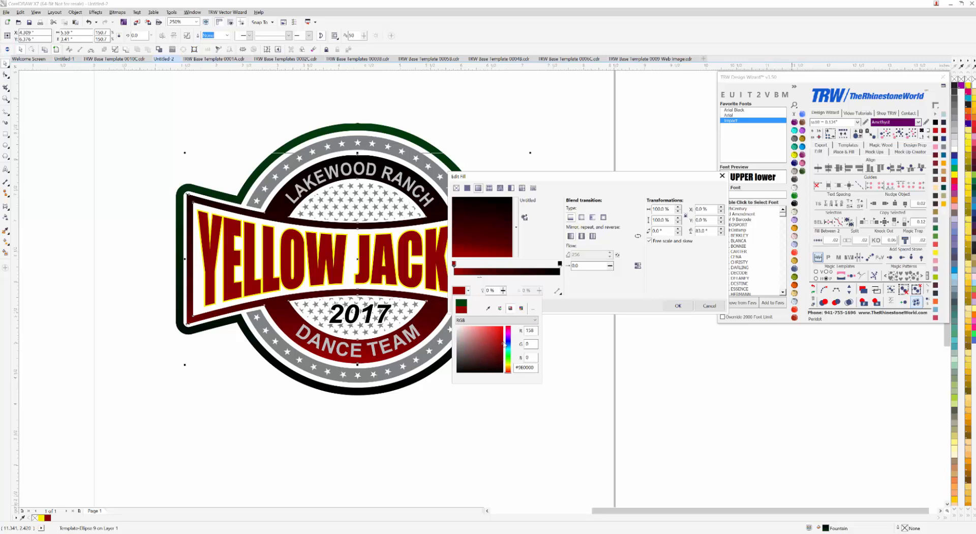
{"action": "left_click", "coordinate": [683, 308]}
{"action": "left_click", "coordinate": [678, 305]}
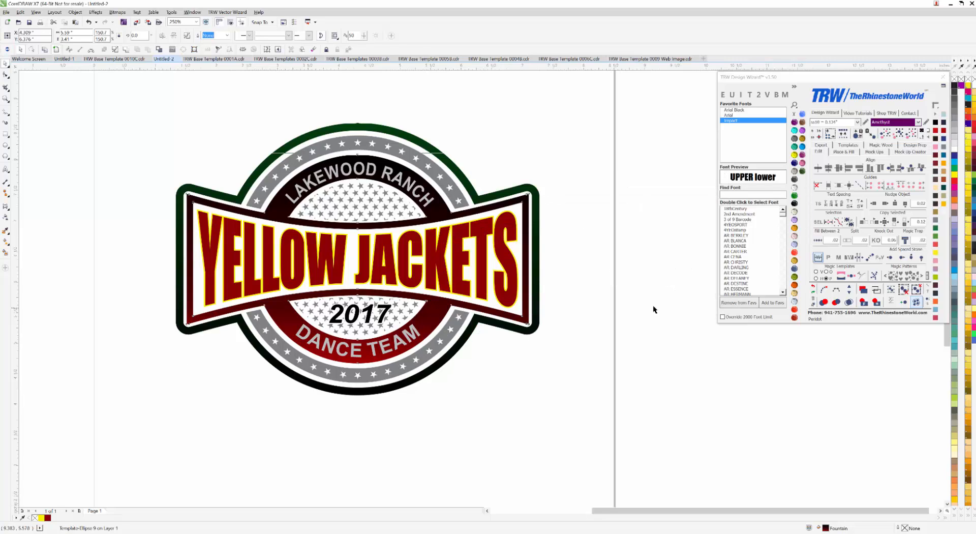
Change the green end of the badge's outermost border fountain fill to dark red #8C0000.
{"action": "left_click", "coordinate": [480, 193]}
{"action": "double_click", "coordinate": [825, 529]}
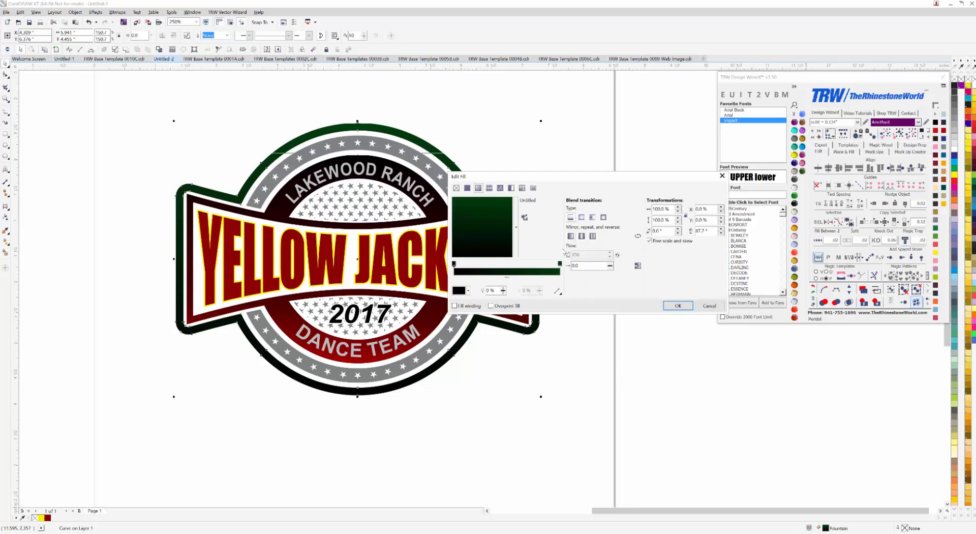
{"action": "left_click", "coordinate": [560, 265]}
{"action": "left_click", "coordinate": [461, 292]}
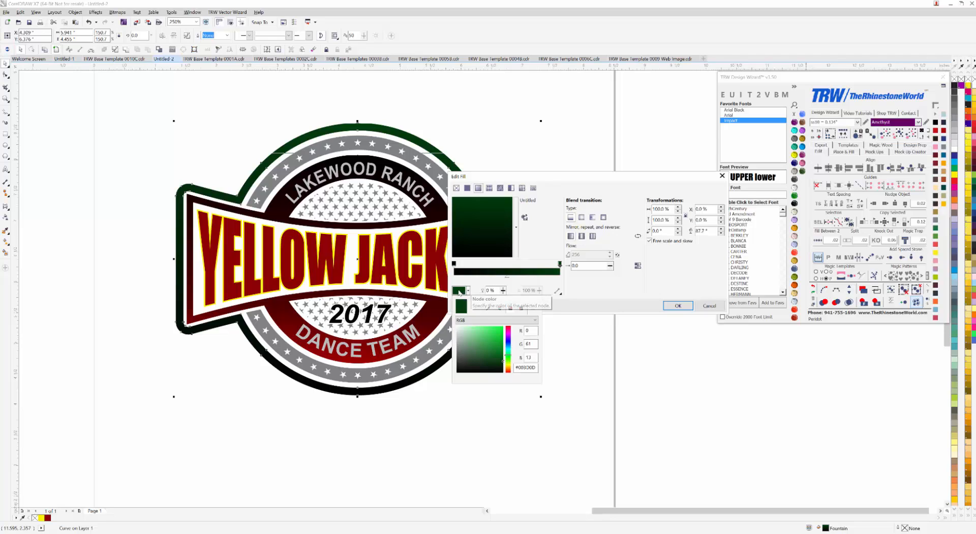
{"action": "left_click", "coordinate": [510, 330]}
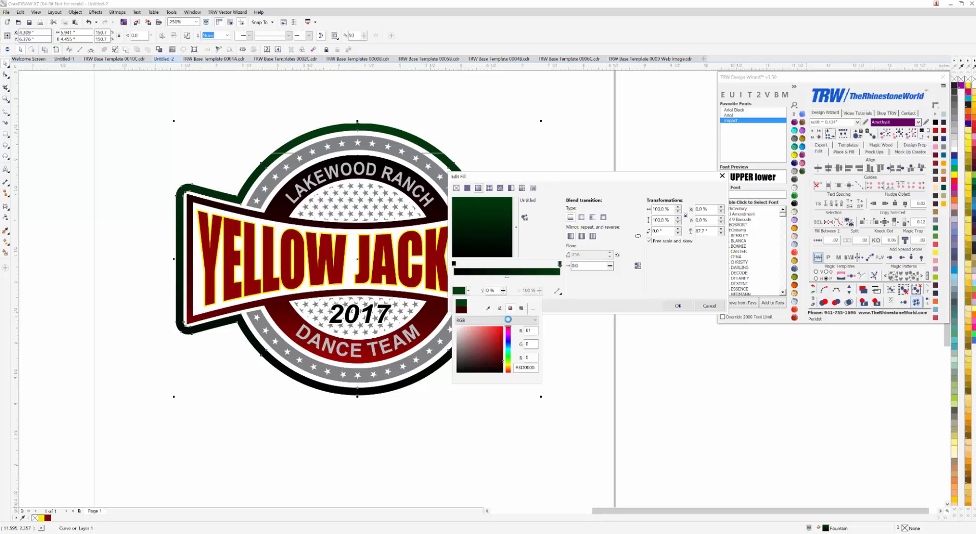
{"action": "left_click", "coordinate": [504, 347]}
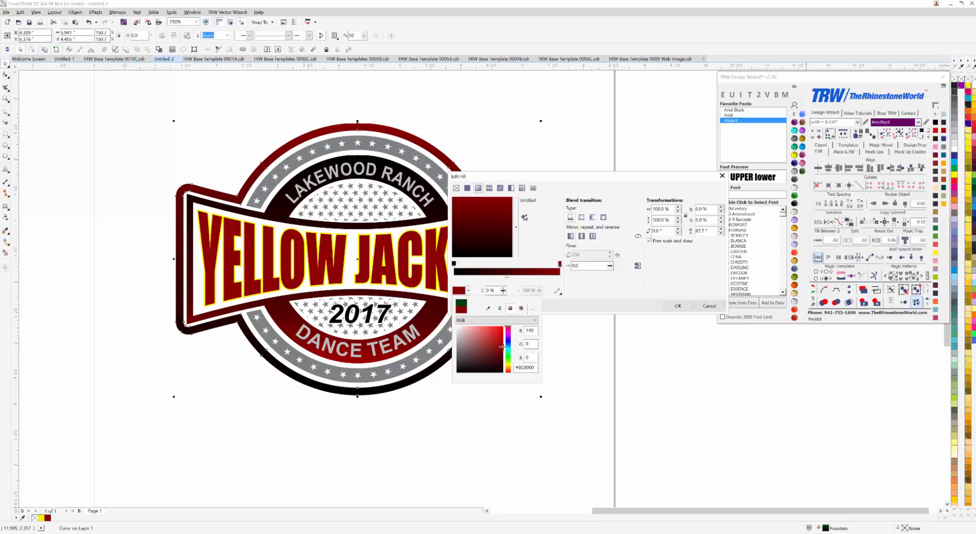
{"action": "left_click", "coordinate": [670, 310]}
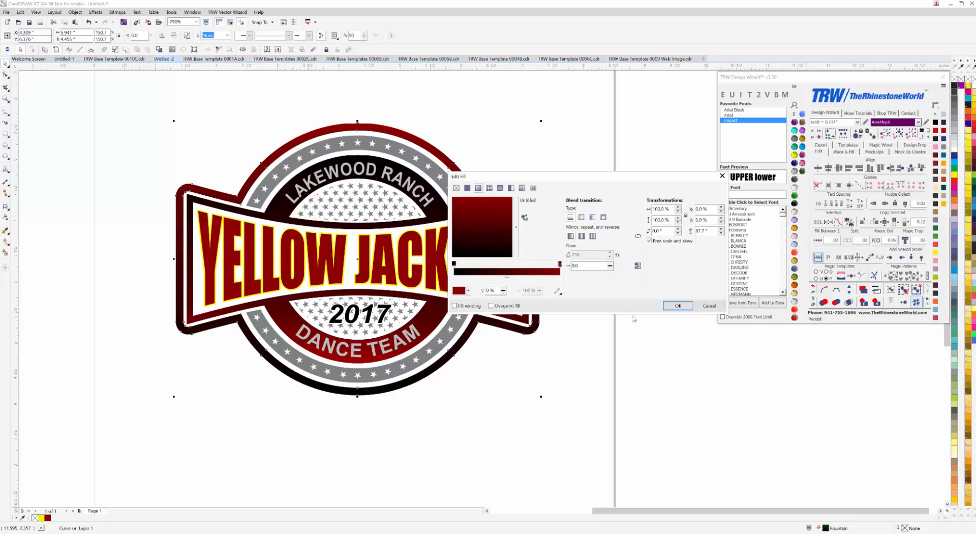
{"action": "left_click", "coordinate": [677, 306]}
{"action": "left_click", "coordinate": [628, 314]}
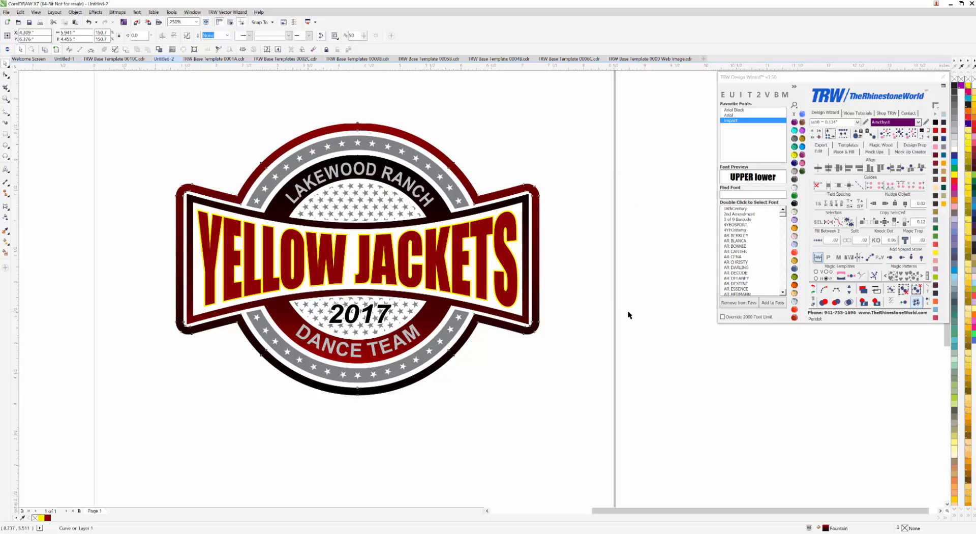
{"action": "scroll", "coordinate": [487, 288], "scroll_direction": "down", "scroll_amount": 2}
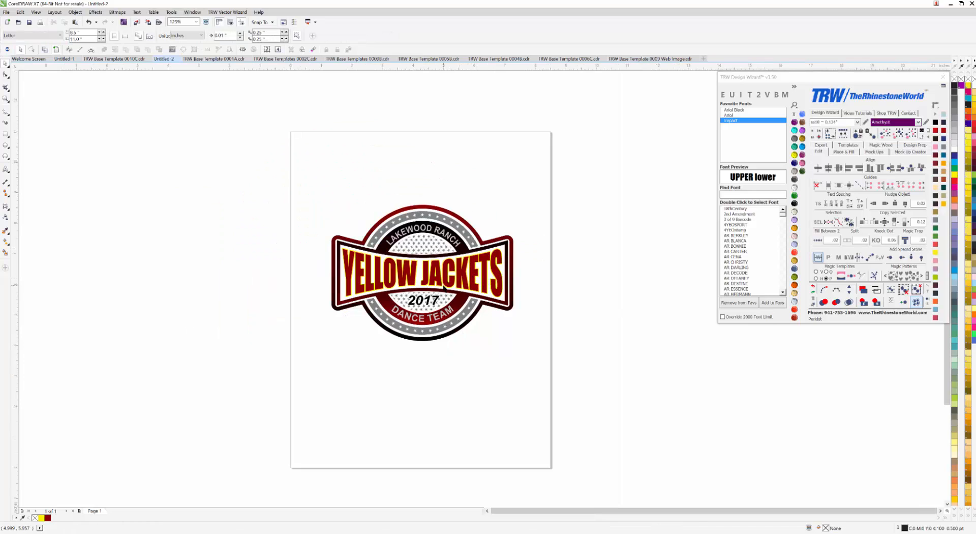
{"action": "scroll", "coordinate": [449, 325], "scroll_direction": "up", "scroll_amount": 2}
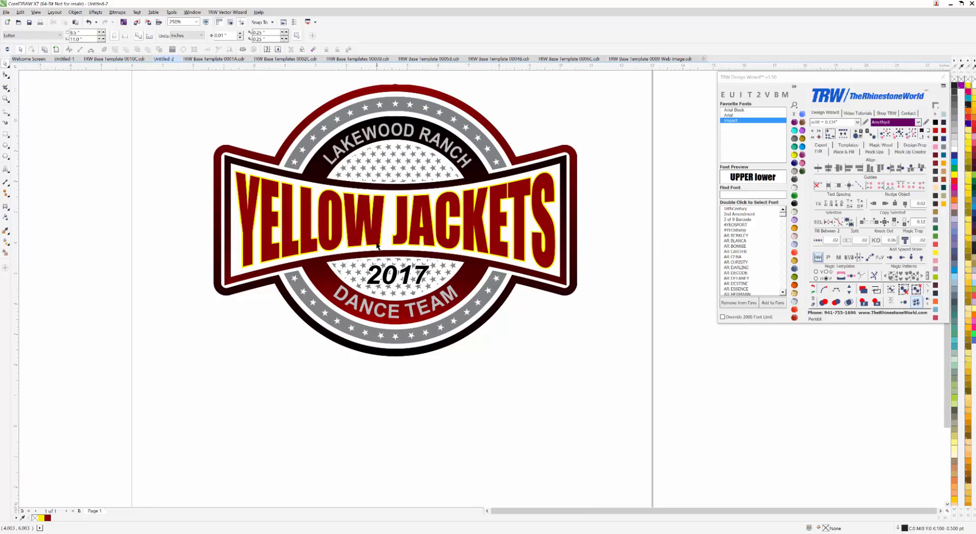
{"action": "scroll", "coordinate": [378, 243], "scroll_direction": "down", "scroll_amount": 2}
{"action": "scroll", "coordinate": [425, 216], "scroll_direction": "up", "scroll_amount": 2}
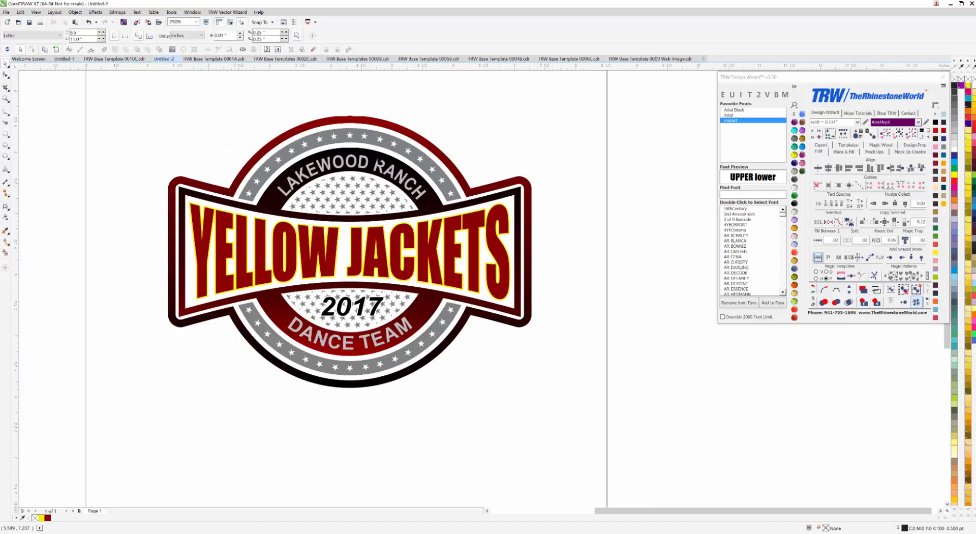
{"action": "scroll", "coordinate": [352, 179], "scroll_direction": "down", "scroll_amount": 1}
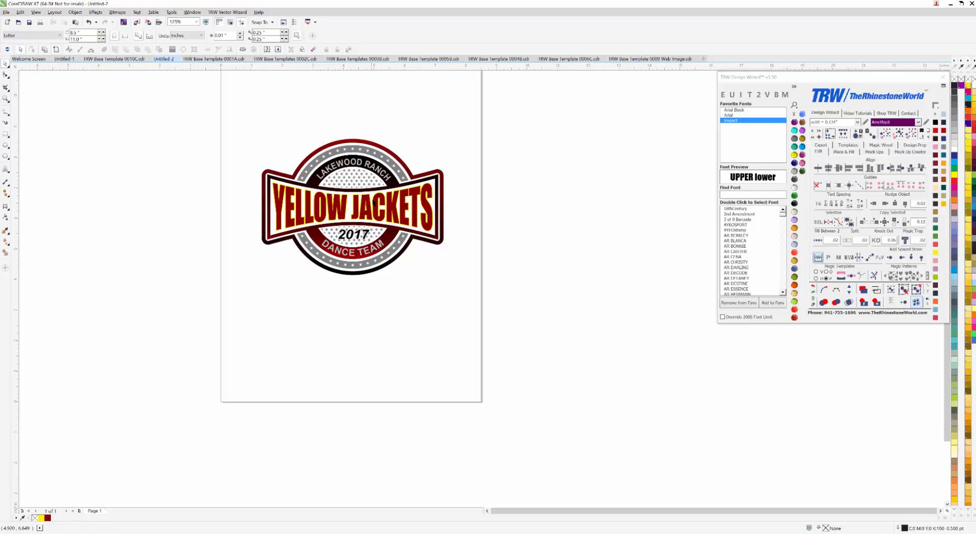
In the TRW Base Template 0001A document, replace the badge's main word MUSTANGS with PIRATES.
{"action": "left_click", "coordinate": [220, 59]}
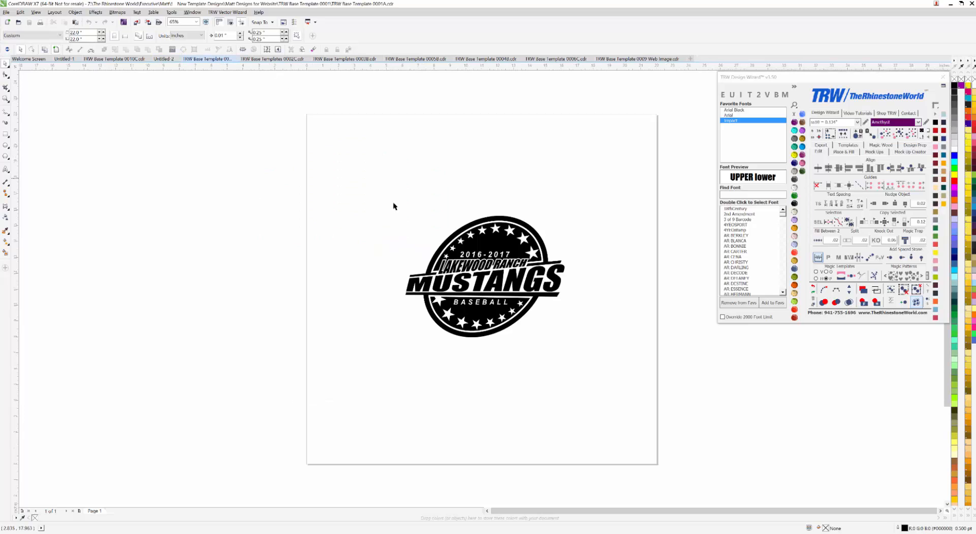
{"action": "scroll", "coordinate": [573, 286], "scroll_direction": "up", "scroll_amount": 2}
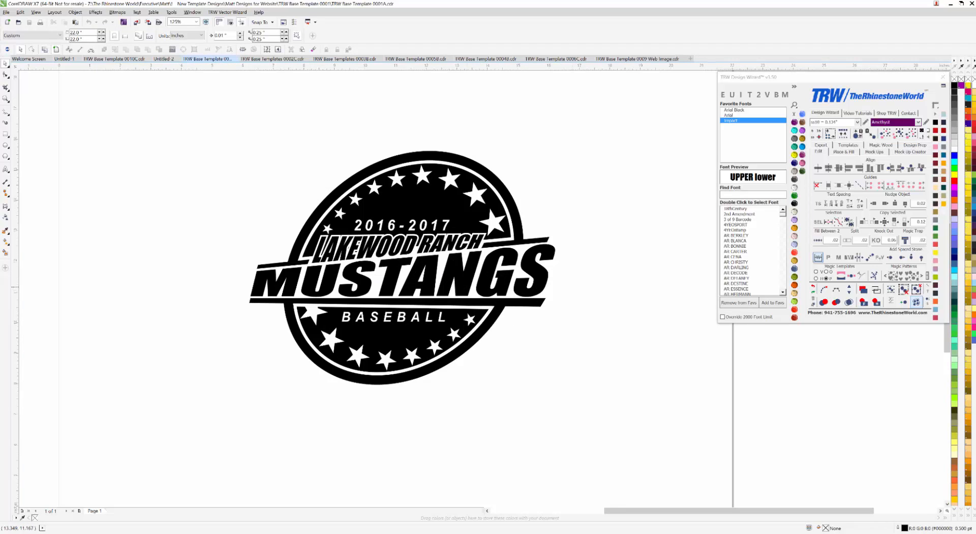
{"action": "left_click", "coordinate": [6, 169]}
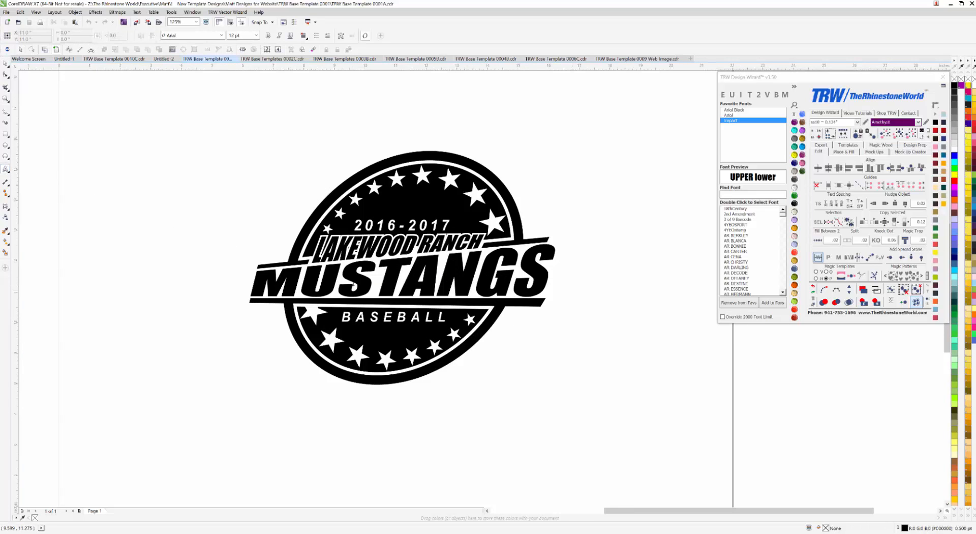
{"action": "left_click", "coordinate": [441, 284]}
{"action": "left_click_drag", "start_coordinate": [499, 196], "coordinate": [459, 195]}
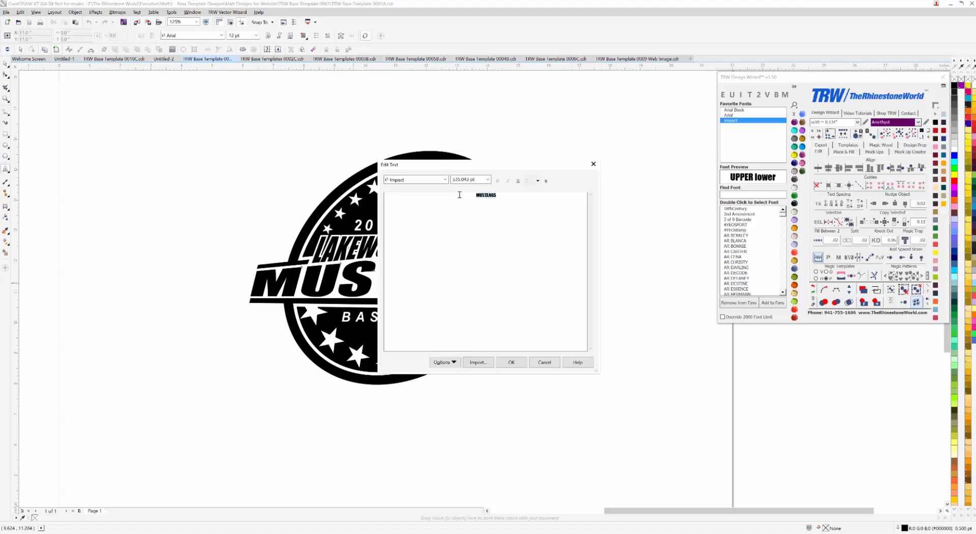
{"action": "type", "text": "PIRATES"}
{"action": "left_click", "coordinate": [512, 362]}
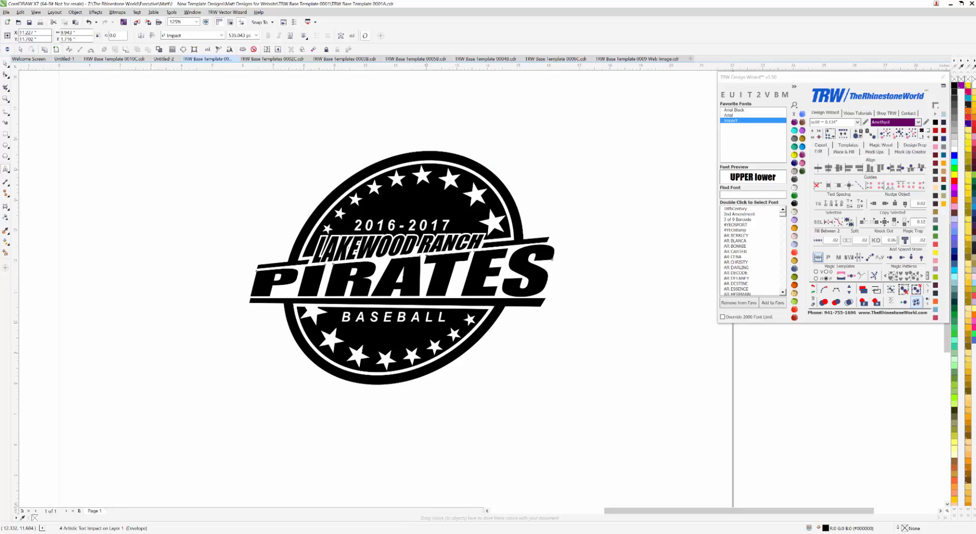
Replace the LAKEWOOD RANCH line above the main word with BRADEN RIVER.
{"action": "key", "text": "ctrl+shift+t"}
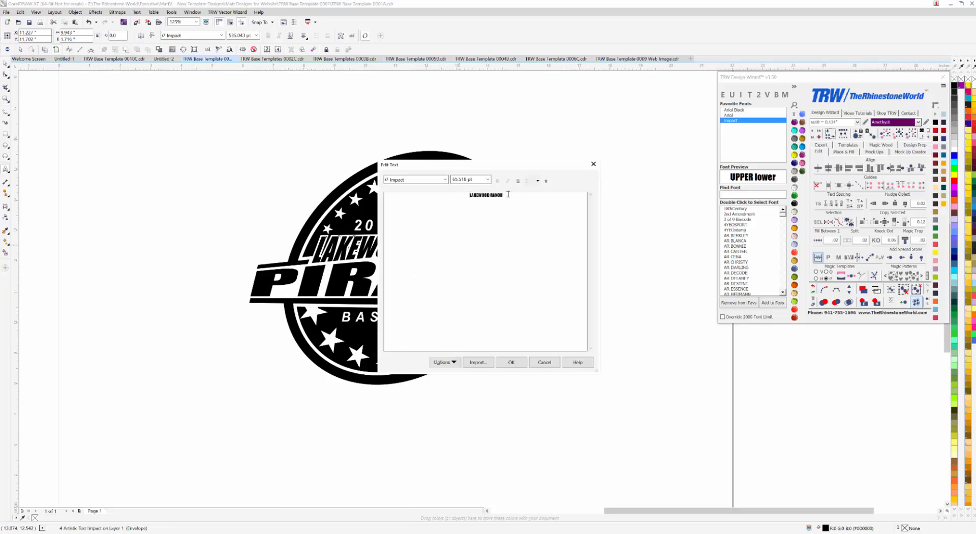
{"action": "type", "text": "BRADEN RIVER"}
{"action": "left_click", "coordinate": [513, 363]}
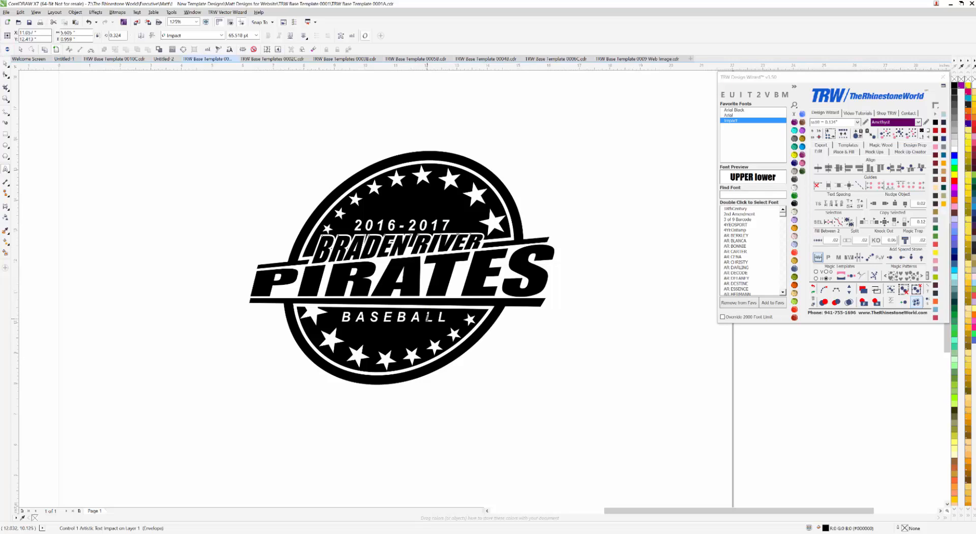
Replace the word BASEBALL beneath PIRATES with VOLLEYBALL and deselect the text.
{"action": "double_click", "coordinate": [427, 318]}
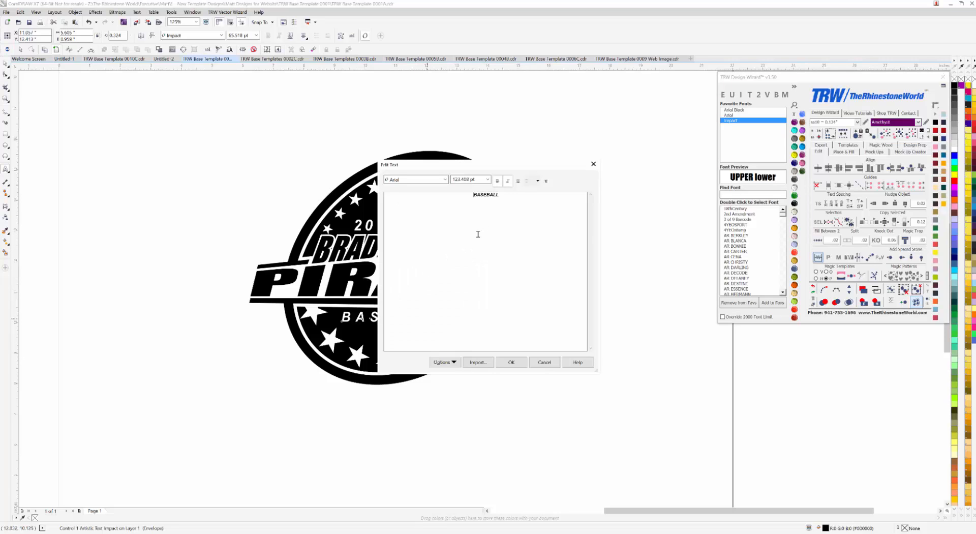
{"action": "double_click", "coordinate": [490, 196]}
{"action": "type", "text": "VOLLEYBALL"}
{"action": "left_click", "coordinate": [511, 361]}
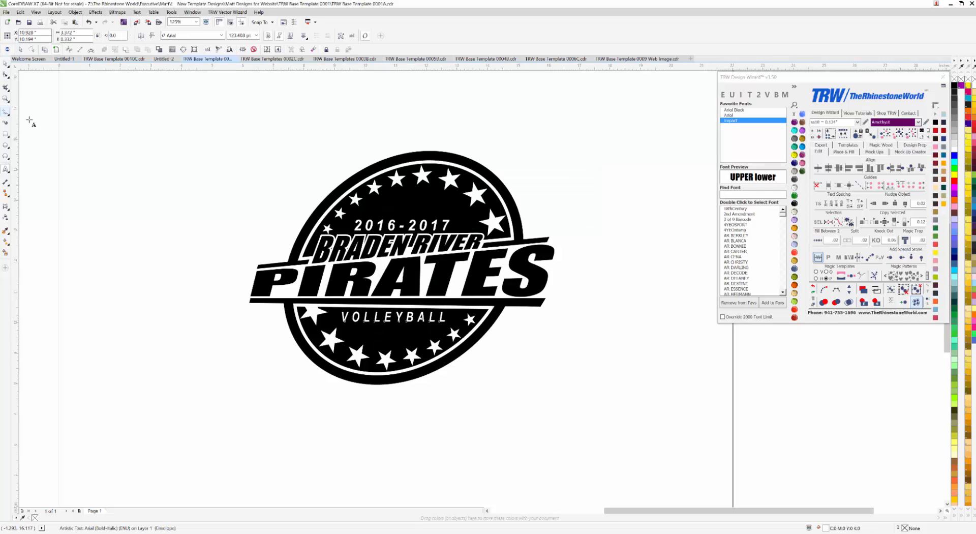
{"action": "left_click", "coordinate": [6, 63]}
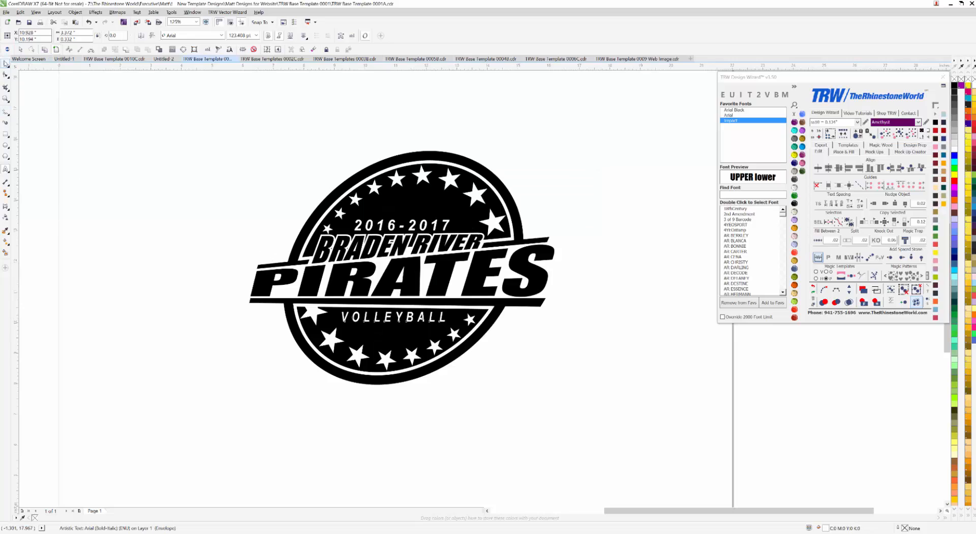
{"action": "left_click", "coordinate": [211, 182]}
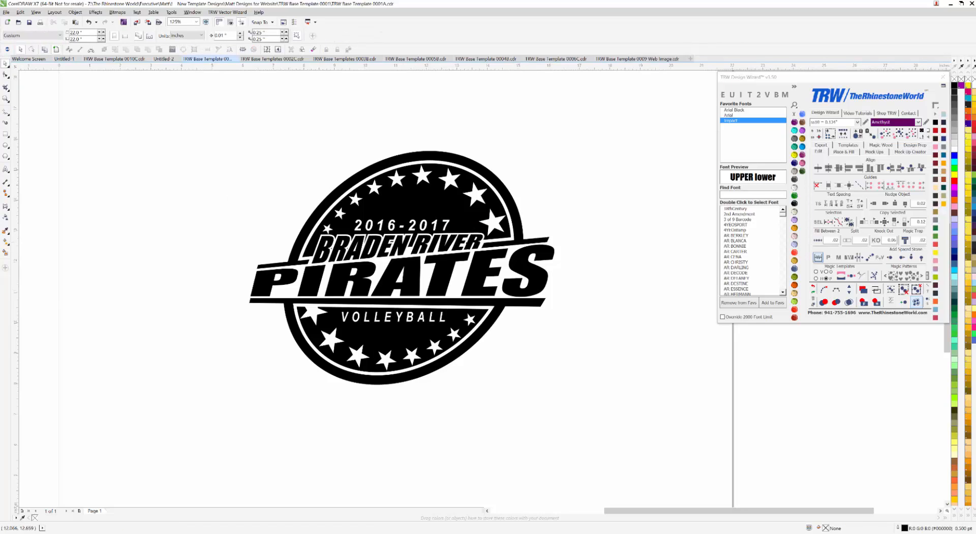
In the TRW Base Templates 0002C document, replace the badge's main word PIRATES with MUSTANGS.
{"action": "left_click", "coordinate": [272, 59]}
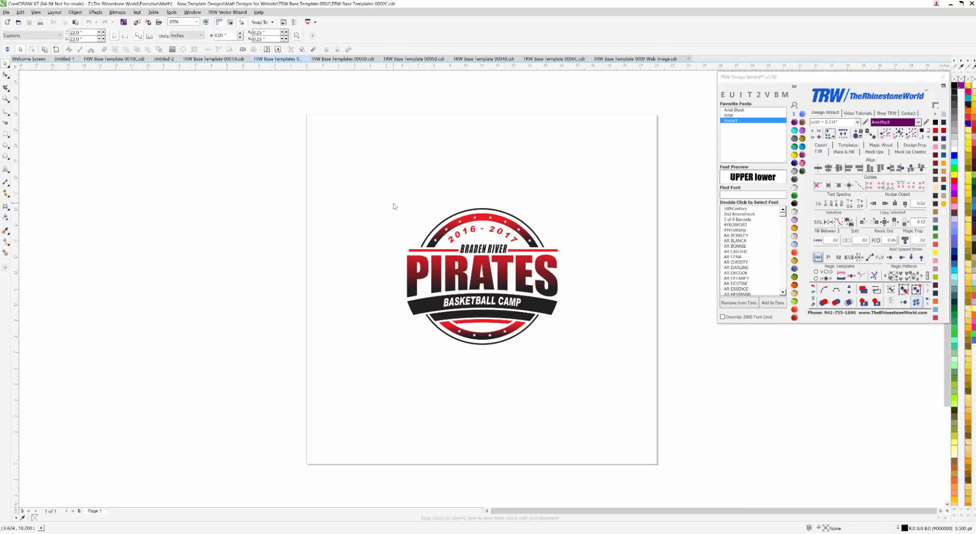
{"action": "scroll", "coordinate": [581, 294], "scroll_direction": "up", "scroll_amount": 3}
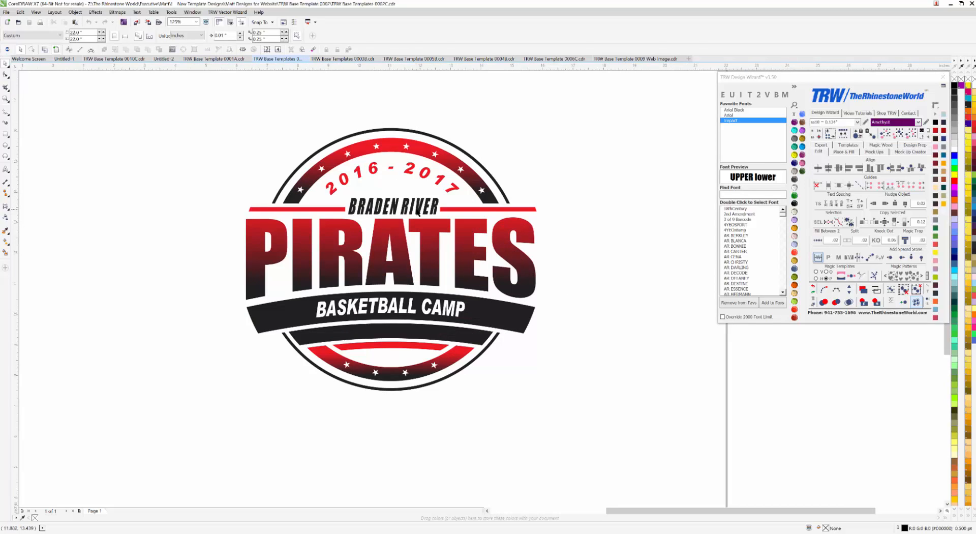
{"action": "left_click", "coordinate": [5, 169]}
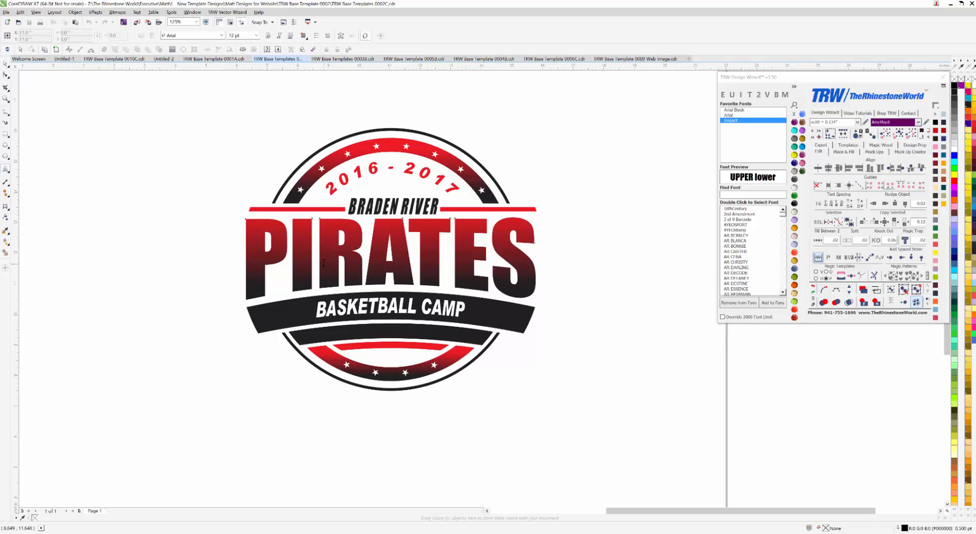
{"action": "left_click", "coordinate": [323, 263]}
{"action": "left_click_drag", "start_coordinate": [510, 194], "coordinate": [451, 194]}
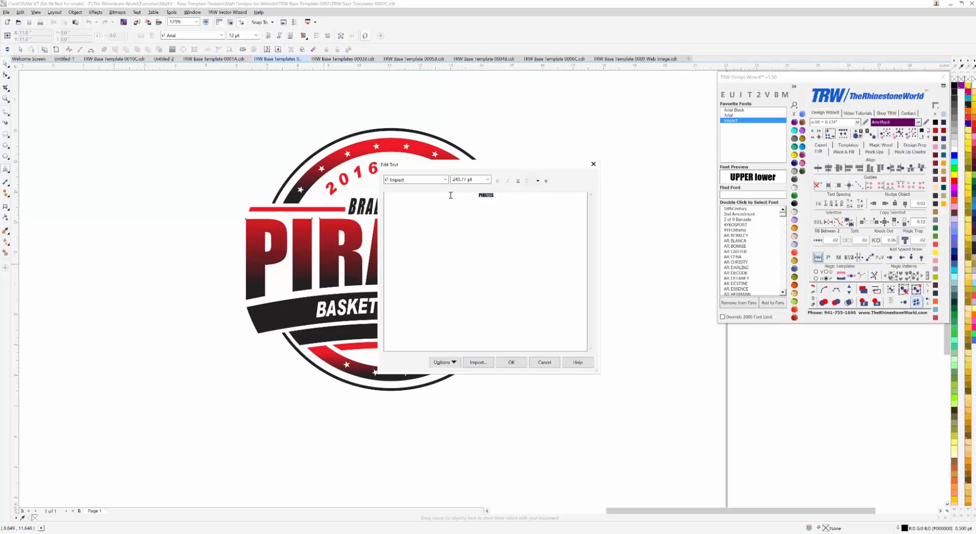
{"action": "key", "text": "BackSpace"}
{"action": "type", "text": "MUSTANGS"}
{"action": "left_click", "coordinate": [511, 362]}
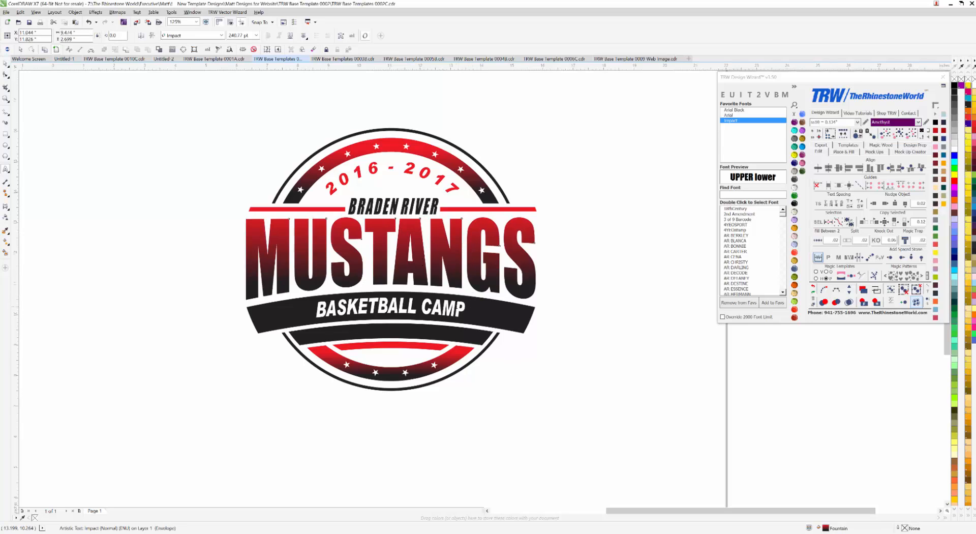
Replace BASKETBALL with BAND in the banner beneath the main word so it reads BAND CAMP.
{"action": "left_click", "coordinate": [457, 306]}
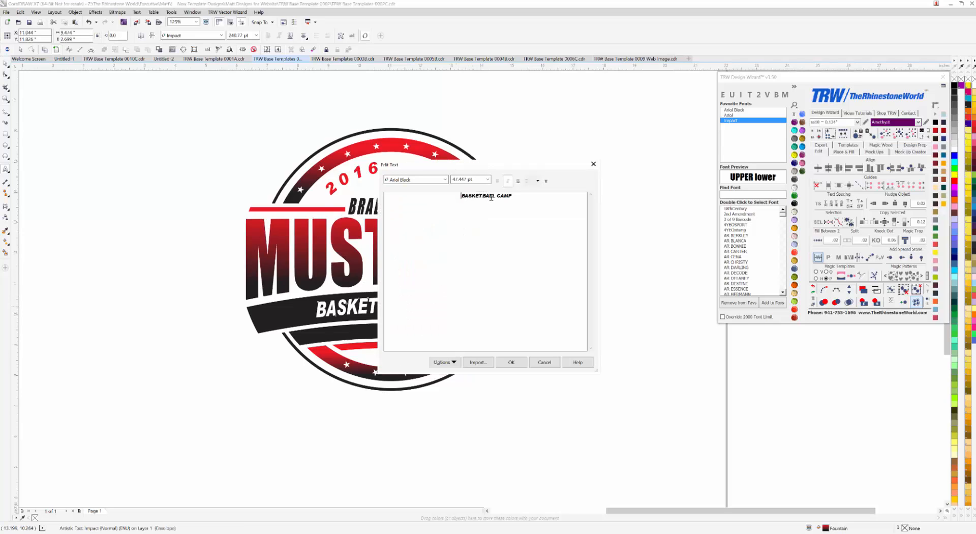
{"action": "double_click", "coordinate": [464, 198]}
{"action": "type", "text": "BAND"}
{"action": "left_click", "coordinate": [511, 361]}
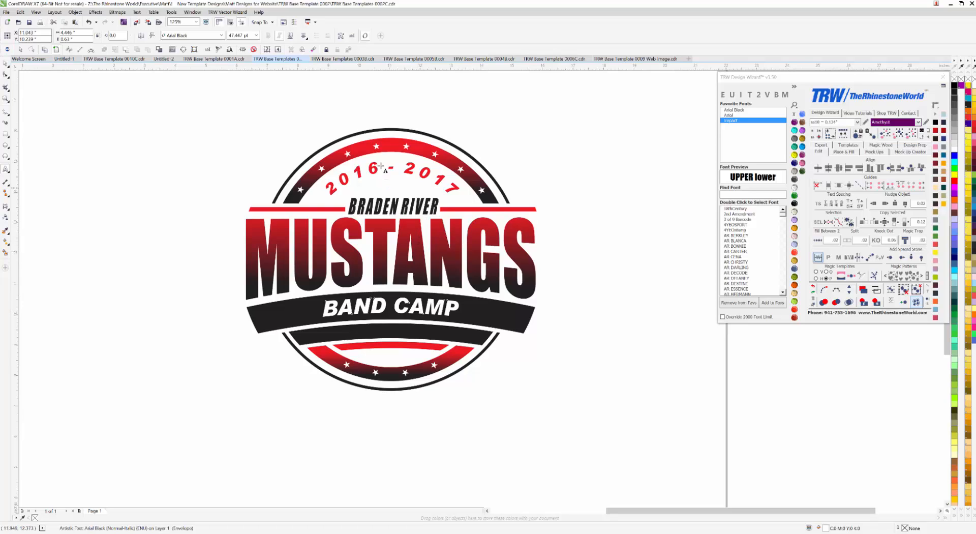
Change the curved year range at the top of the badge to 2017 - 2018 and deselect the text.
{"action": "left_click_drag", "start_coordinate": [380, 167], "coordinate": [369, 168]}
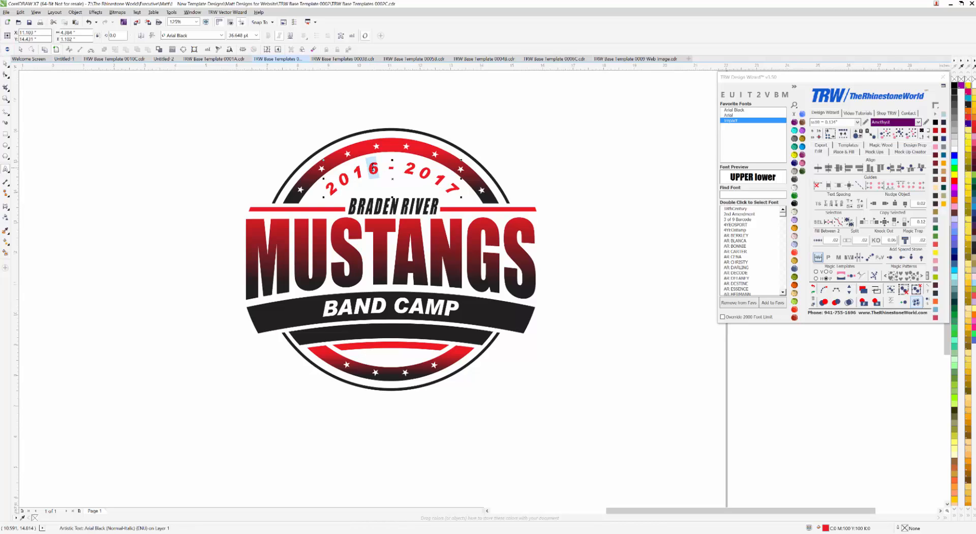
{"action": "type", "text": "7"}
{"action": "left_click_drag", "start_coordinate": [444, 180], "coordinate": [459, 194]}
{"action": "type", "text": "8"}
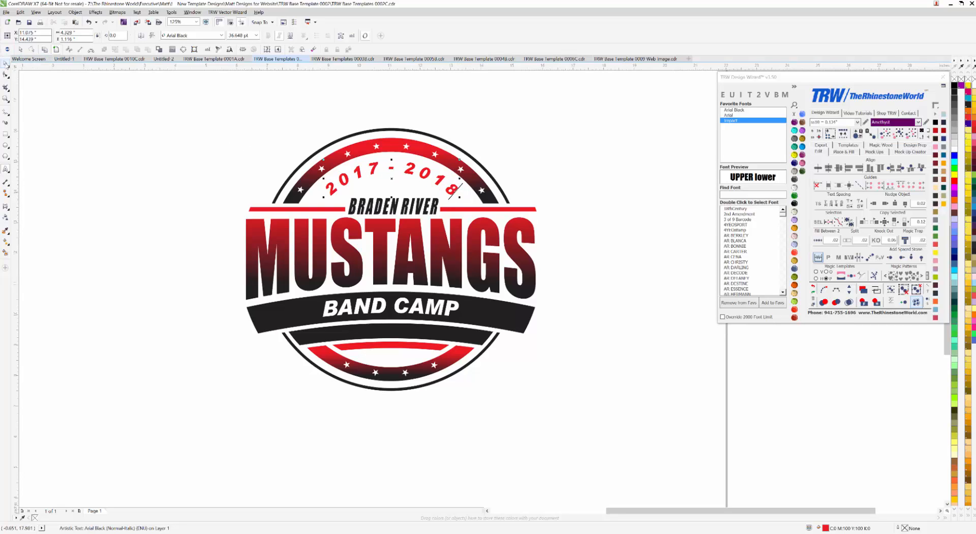
{"action": "left_click", "coordinate": [5, 64]}
{"action": "key", "text": "Escape"}
{"action": "scroll", "coordinate": [407, 286], "scroll_direction": "down", "scroll_amount": 2}
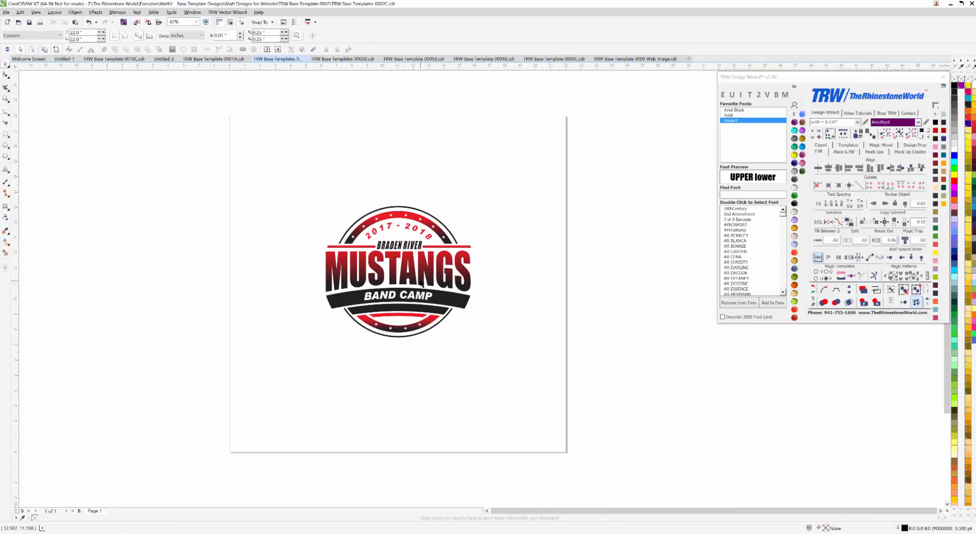
{"action": "scroll", "coordinate": [429, 278], "scroll_direction": "up", "scroll_amount": 2}
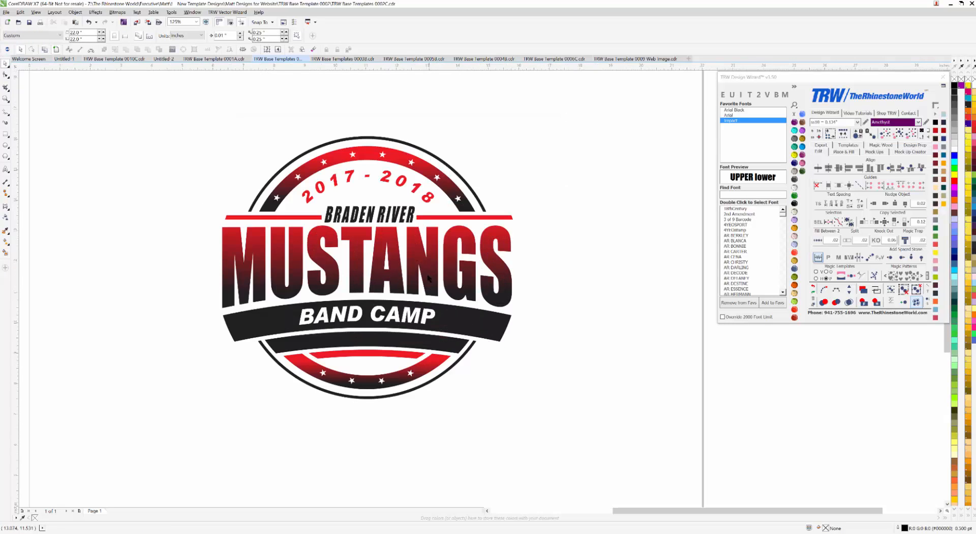
In the TRW Base Templates 0003B document, replace the badge's main word PIRATES with MUSTANGS.
{"action": "left_click", "coordinate": [334, 59]}
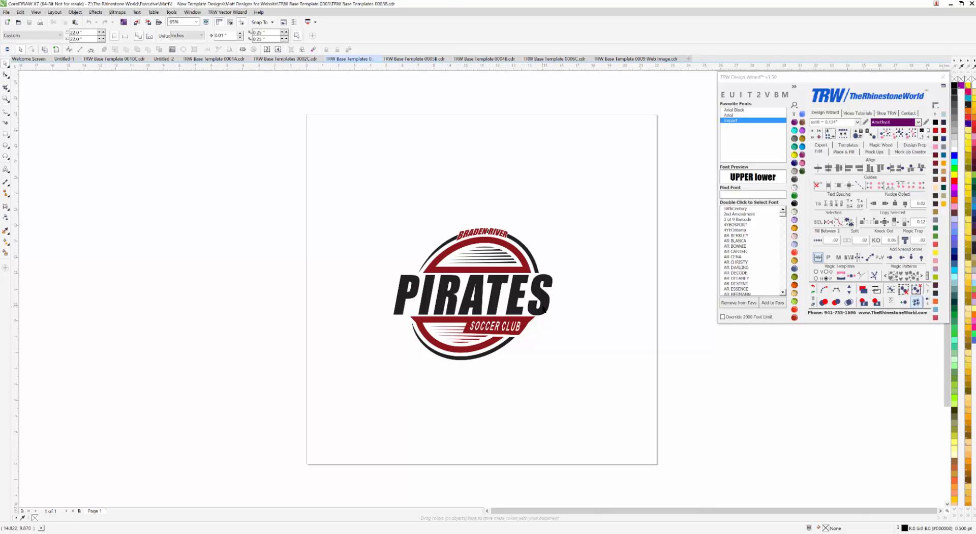
{"action": "scroll", "coordinate": [542, 305], "scroll_direction": "up", "scroll_amount": 2}
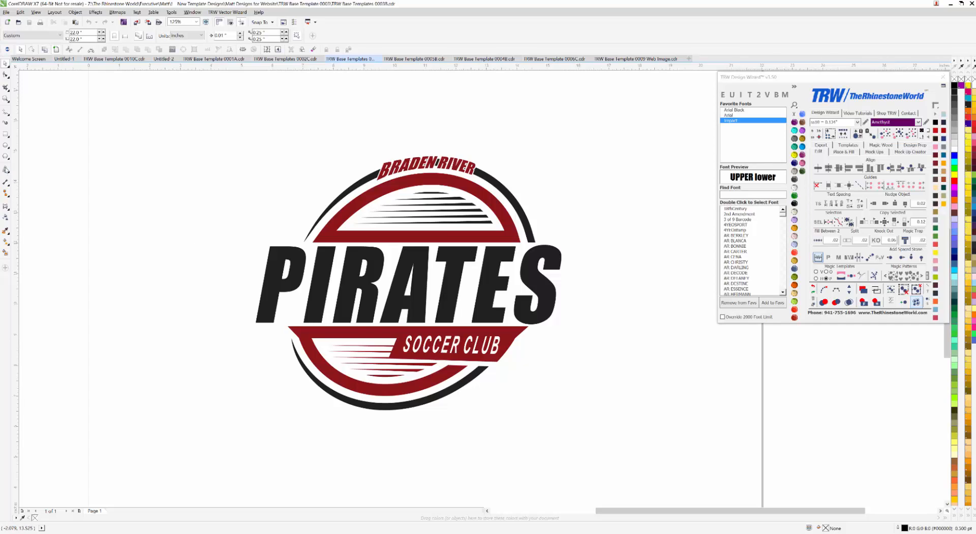
{"action": "left_click", "coordinate": [6, 169]}
{"action": "key", "text": "ctrl+shift+t"}
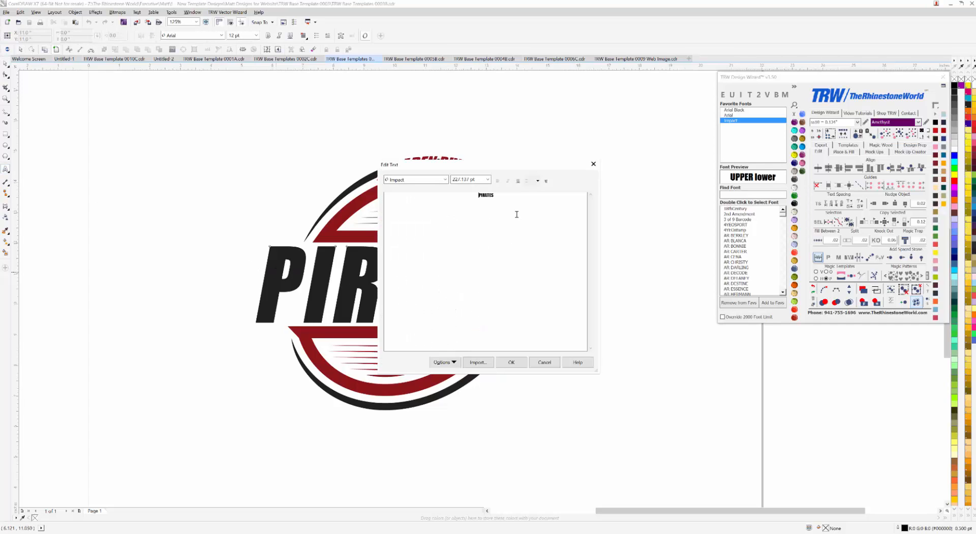
{"action": "left_click_drag", "start_coordinate": [500, 196], "coordinate": [445, 195]}
{"action": "key", "text": "BackSpace"}
{"action": "type", "text": "MUSTANGS"}
{"action": "left_click", "coordinate": [511, 361]}
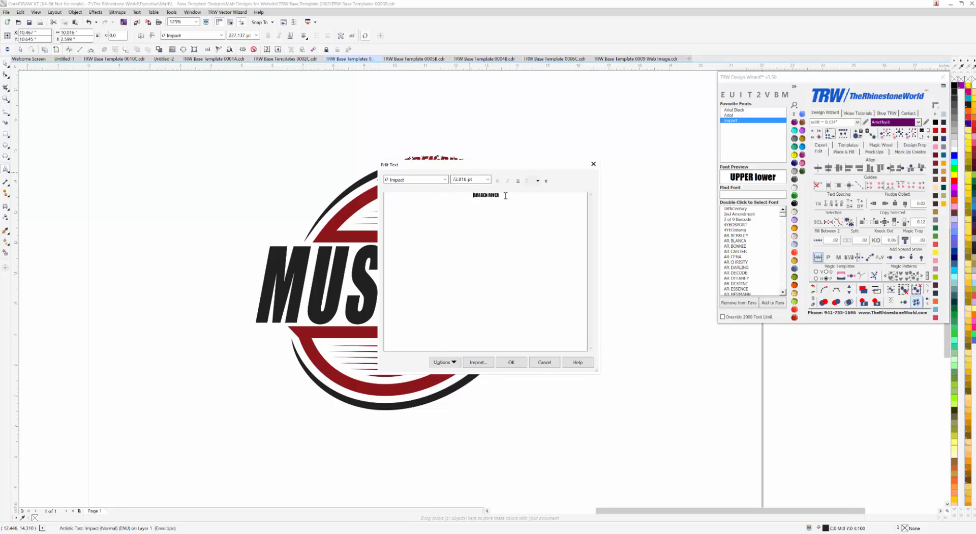
Replace the arched BRADEN RIVER line with LAKEWOOD RANCH and deselect the text.
{"action": "left_click_drag", "start_coordinate": [505, 195], "coordinate": [429, 193]}
{"action": "type", "text": "LAKEWOOD RANCH"}
{"action": "left_click", "coordinate": [520, 361]}
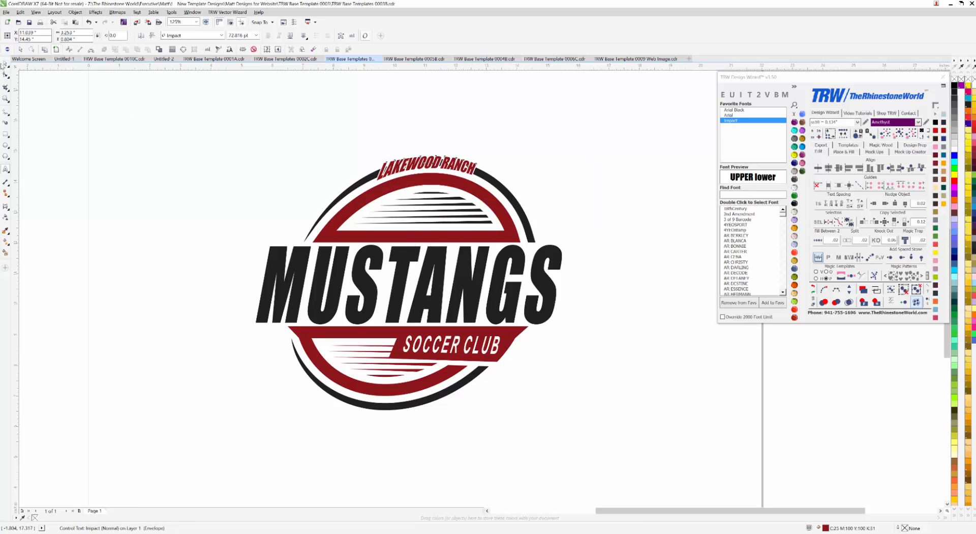
{"action": "left_click", "coordinate": [152, 168]}
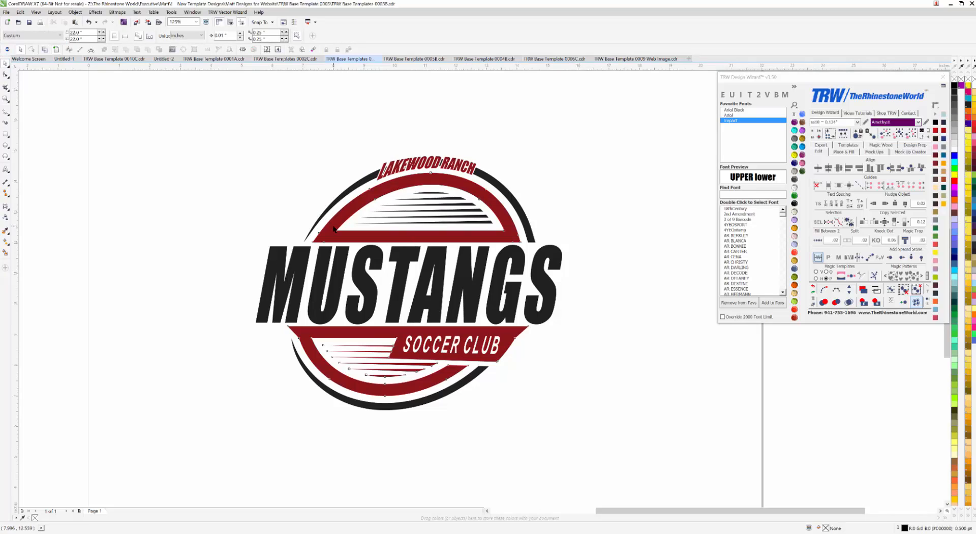
Recolour the badge's dark red ring shapes and the LAKEWOOD RANCH text to Emerald green.
{"action": "left_click", "coordinate": [333, 229]}
{"action": "left_click", "coordinate": [898, 135]}
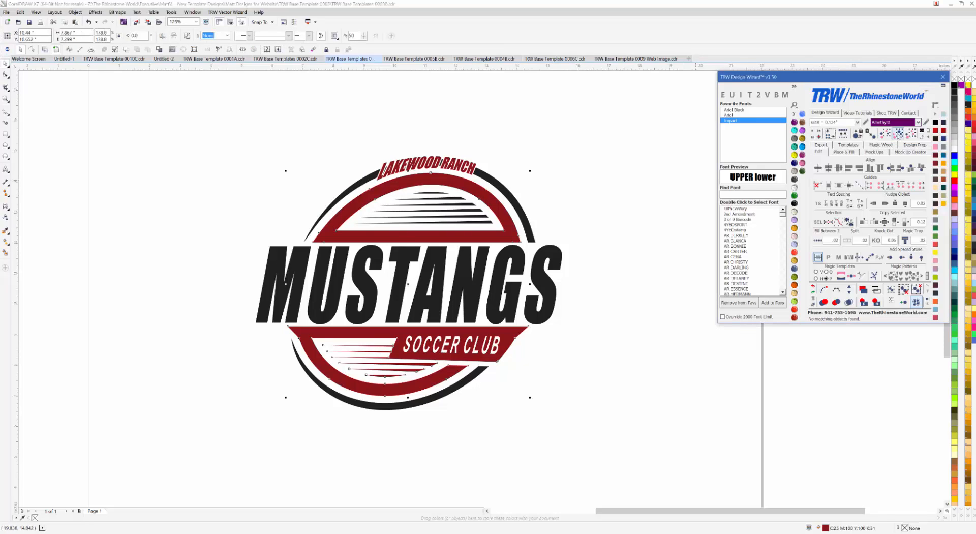
{"action": "left_click", "coordinate": [794, 196]}
{"action": "left_click", "coordinate": [467, 172]}
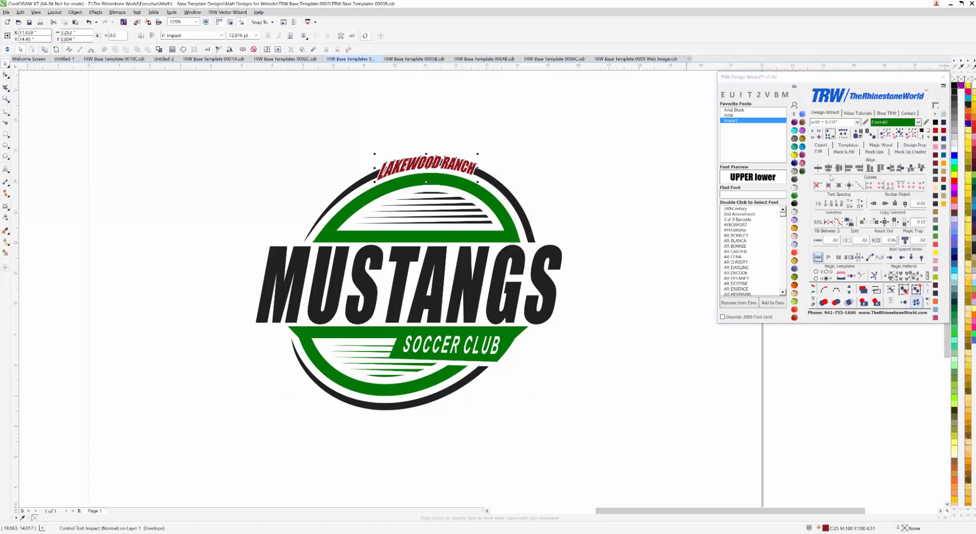
{"action": "left_click", "coordinate": [786, 198]}
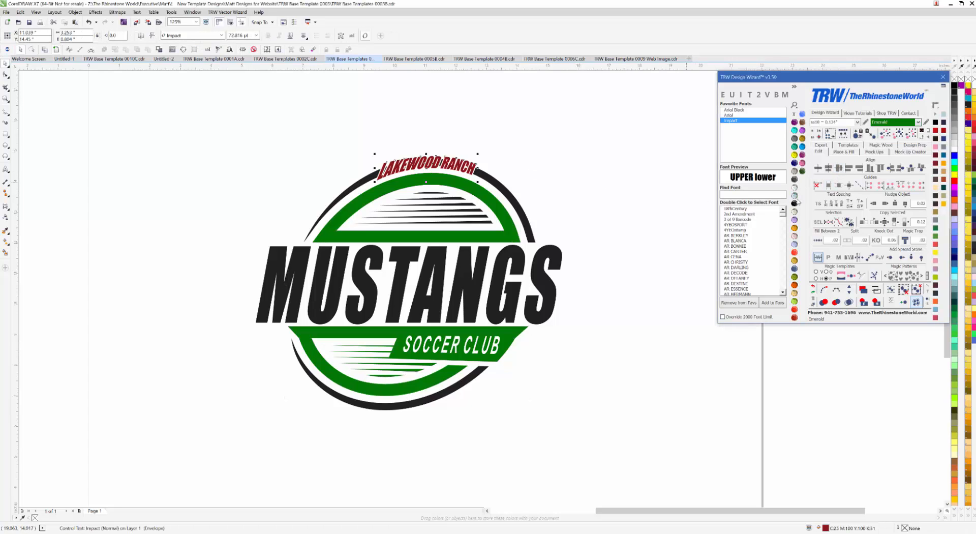
{"action": "left_click", "coordinate": [657, 199]}
Recolour the MUSTANGS text, the outer arcs and the upper speed lines to Jet Black.
{"action": "key", "text": "ctrl+a"}
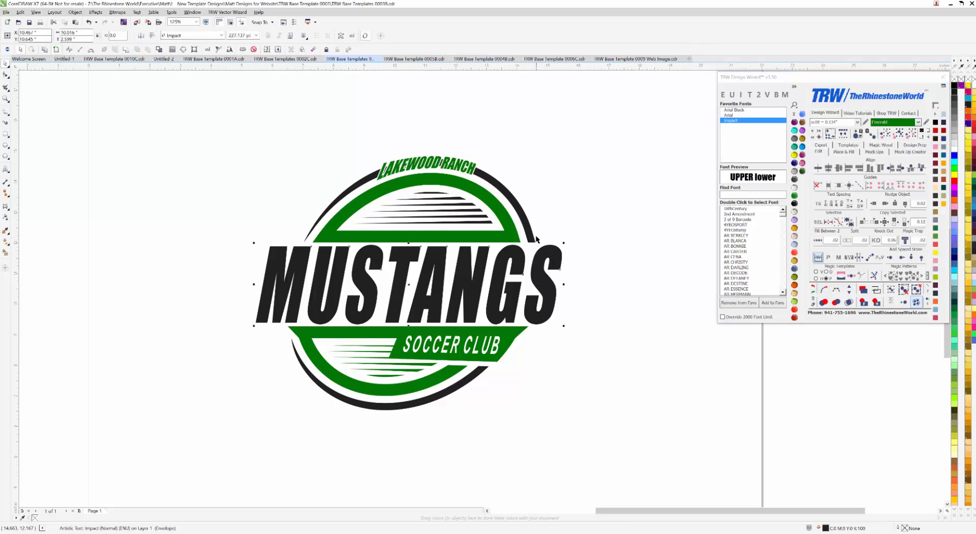
{"action": "left_click", "coordinate": [794, 204]}
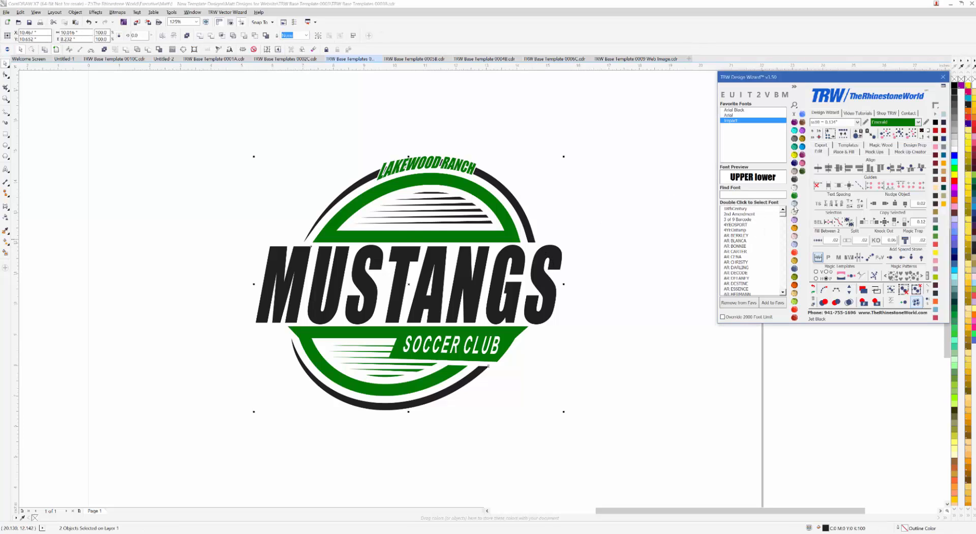
{"action": "left_click", "coordinate": [658, 255]}
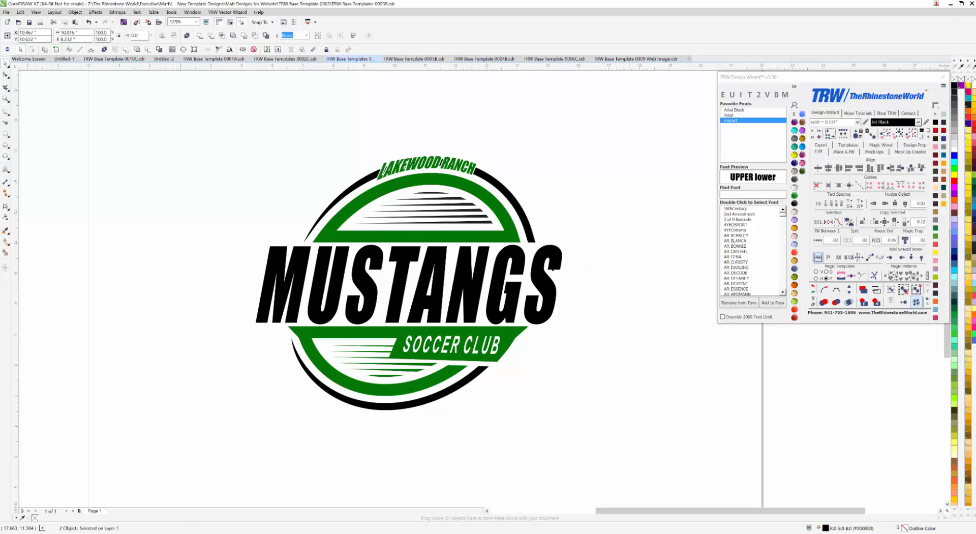
{"action": "left_click", "coordinate": [488, 219]}
{"action": "left_click", "coordinate": [796, 205]}
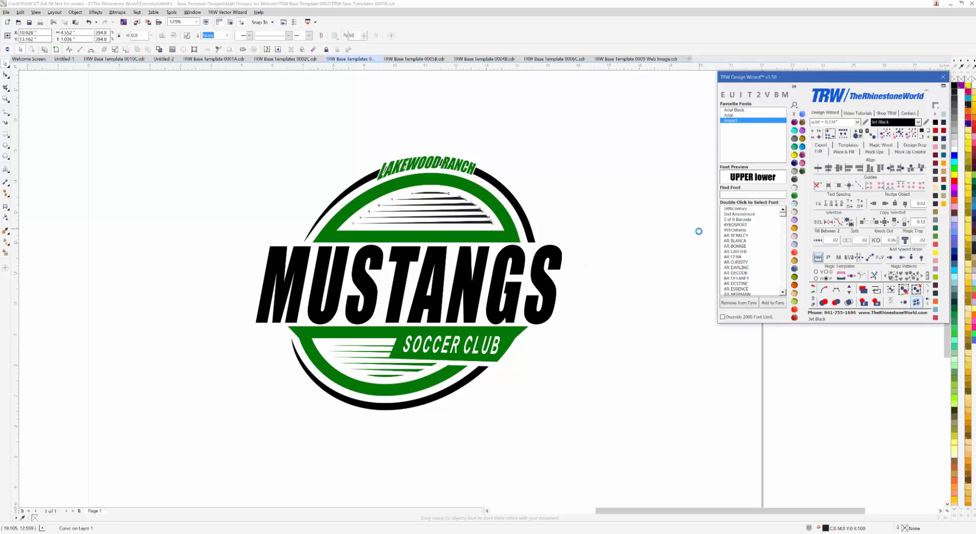
{"action": "left_click", "coordinate": [574, 254]}
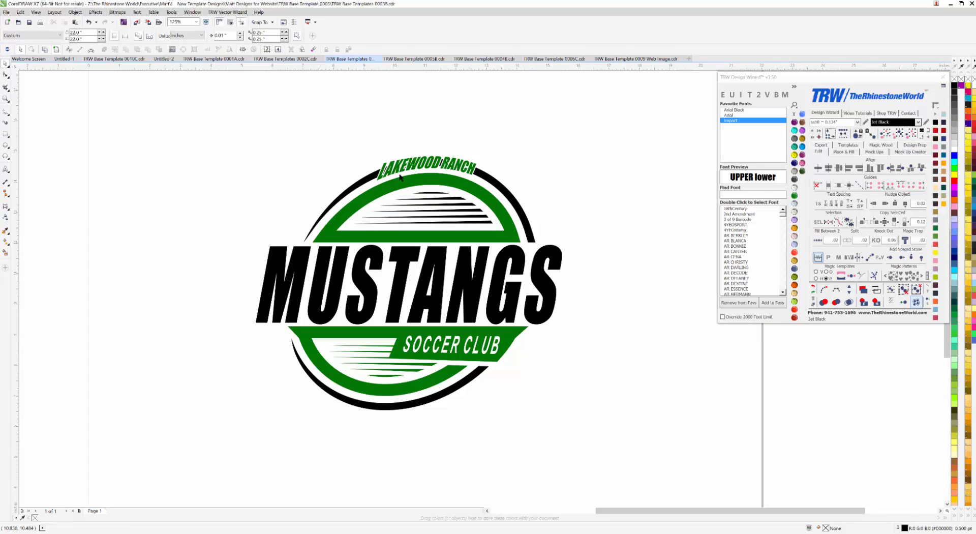
Try to move the LAKEWOOD RANCH text up off the outer black arc, and select the white contour behind it.
{"action": "scroll", "coordinate": [462, 159], "scroll_direction": "up", "scroll_amount": 1}
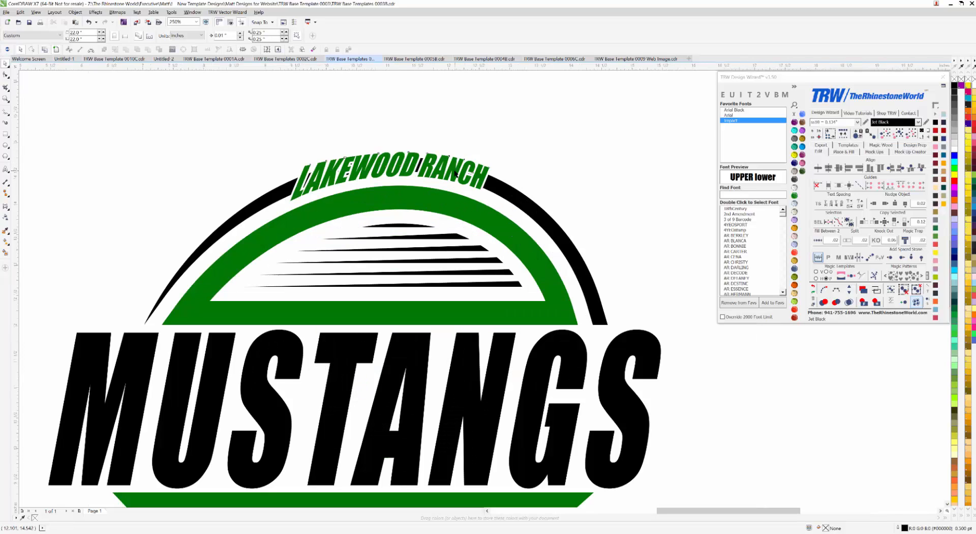
{"action": "left_click_drag", "start_coordinate": [455, 173], "coordinate": [483, 139]}
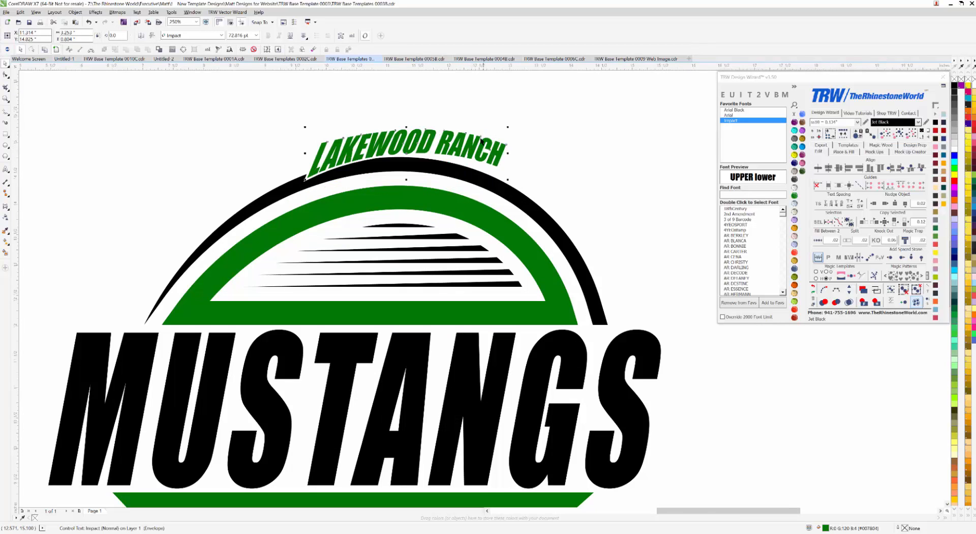
{"action": "scroll", "coordinate": [309, 178], "scroll_direction": "up", "scroll_amount": 2}
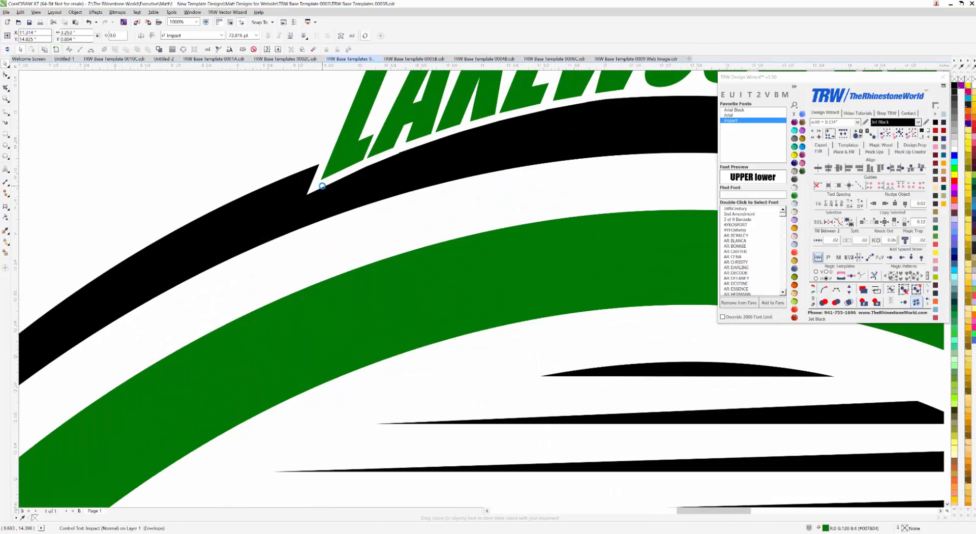
{"action": "scroll", "coordinate": [322, 186], "scroll_direction": "down", "scroll_amount": 2}
{"action": "left_click", "coordinate": [325, 184]}
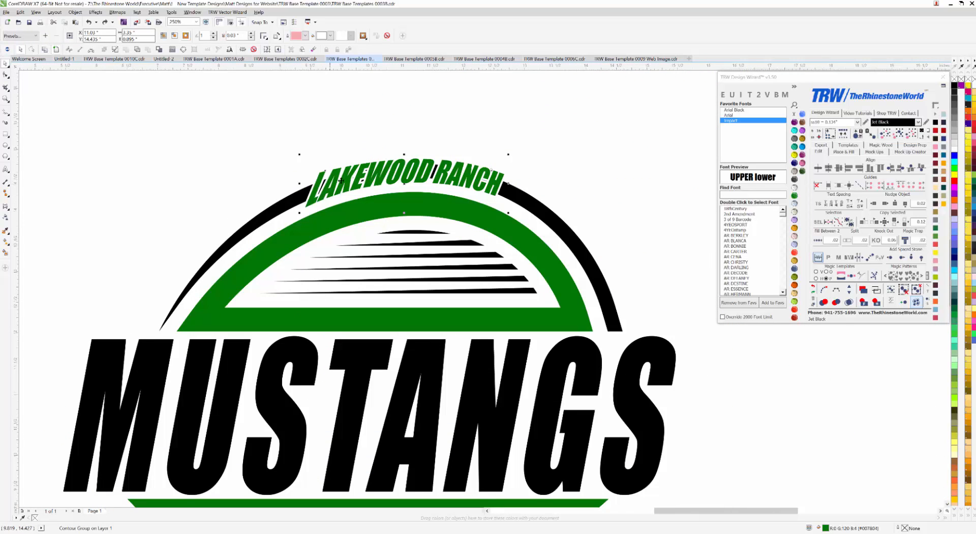
{"action": "left_click", "coordinate": [446, 142]}
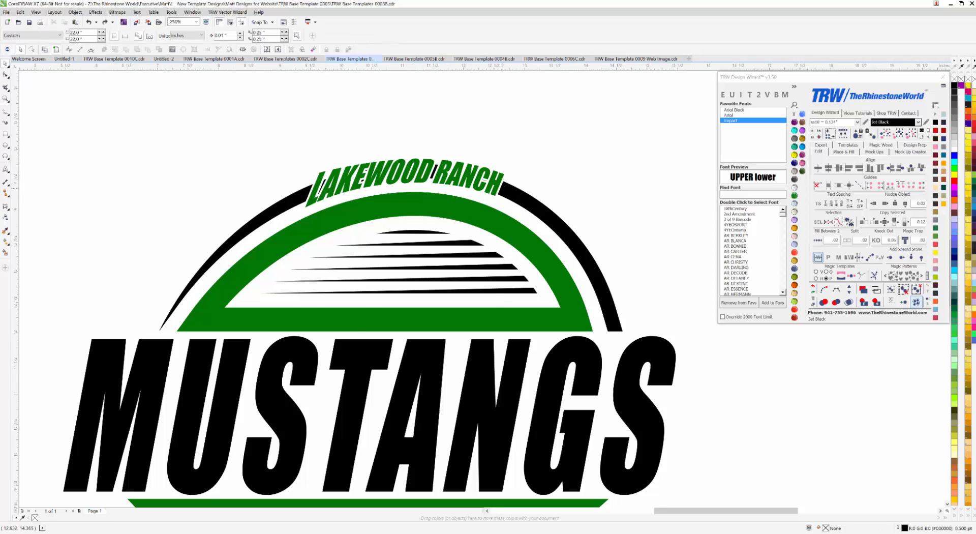
Examine the contour outlines around LAKEWOOD RANCH in wireframe view, and return to the full-colour view.
{"action": "scroll", "coordinate": [502, 192], "scroll_direction": "down", "scroll_amount": 1}
{"action": "scroll", "coordinate": [502, 192], "scroll_direction": "up", "scroll_amount": 2}
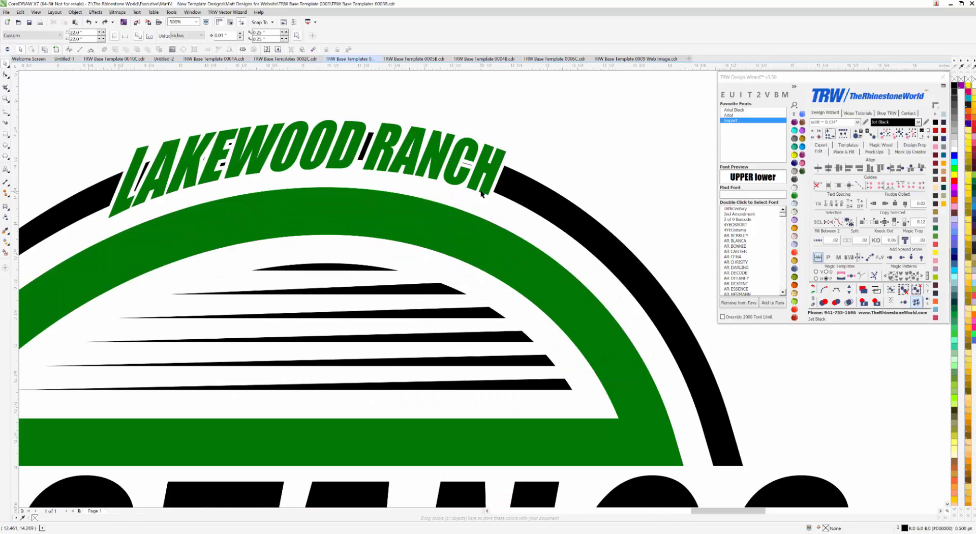
{"action": "left_click", "coordinate": [876, 290]}
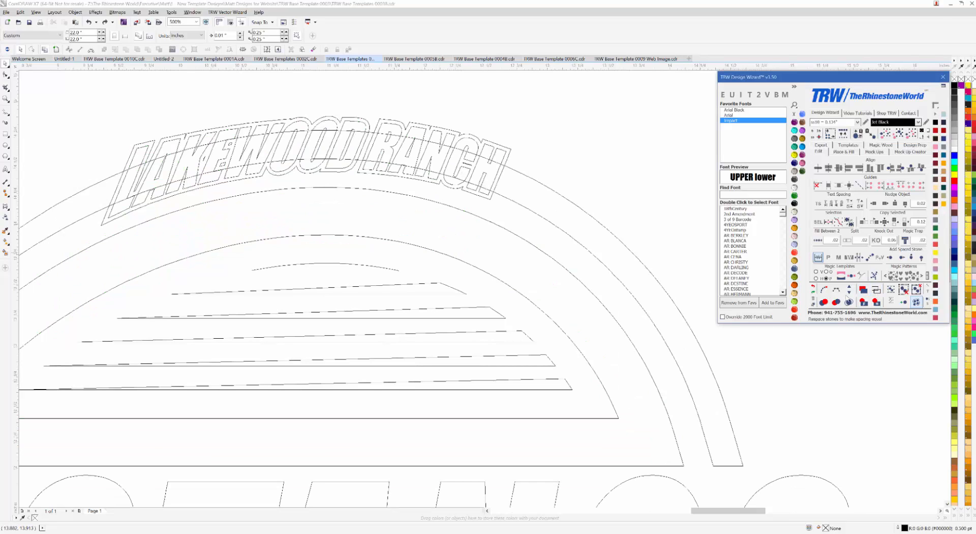
{"action": "left_click", "coordinate": [875, 290]}
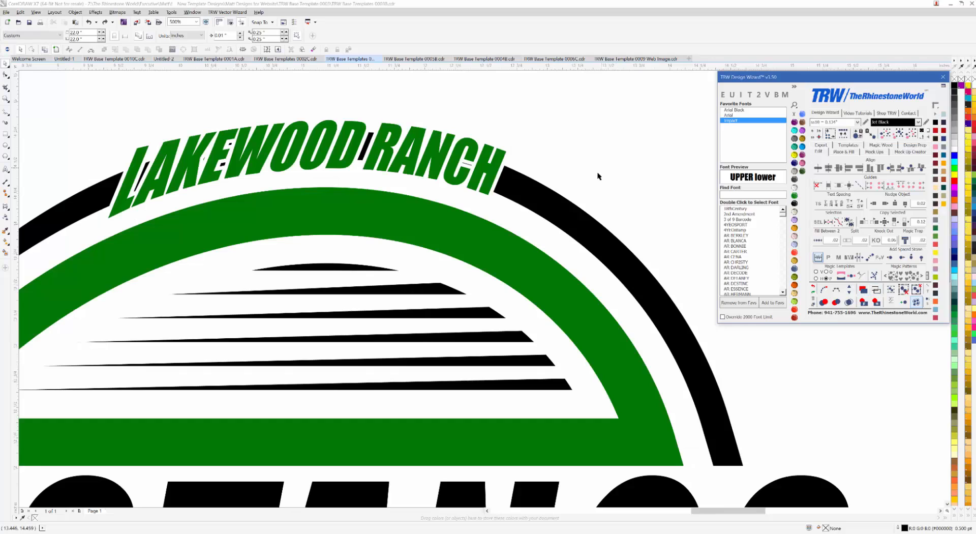
{"action": "left_click", "coordinate": [496, 176]}
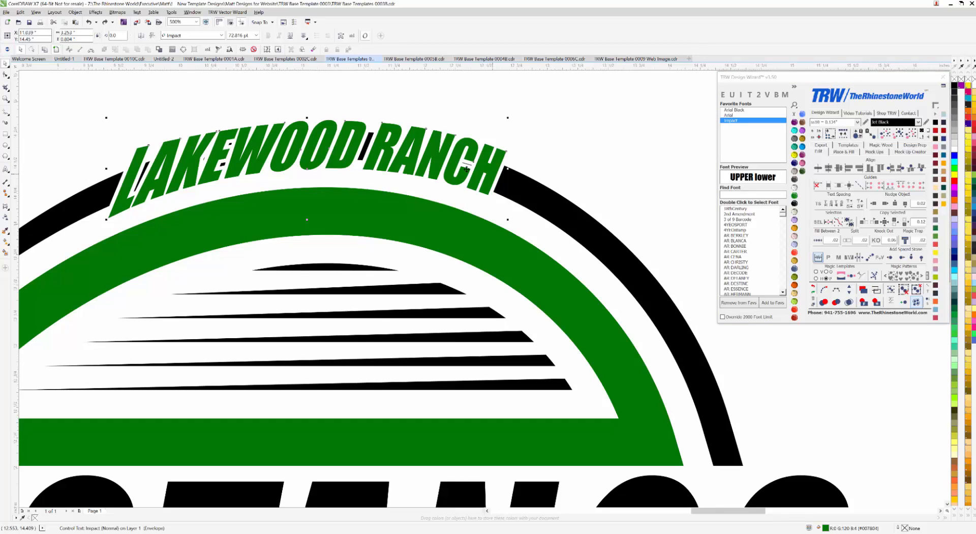
{"action": "left_click", "coordinate": [75, 13]}
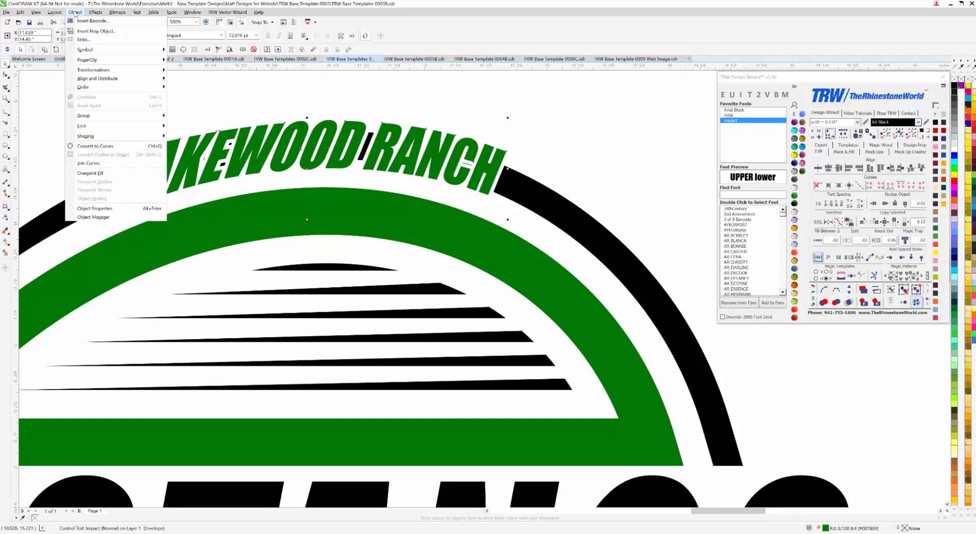
{"action": "mouse_move", "coordinate": [110, 119]}
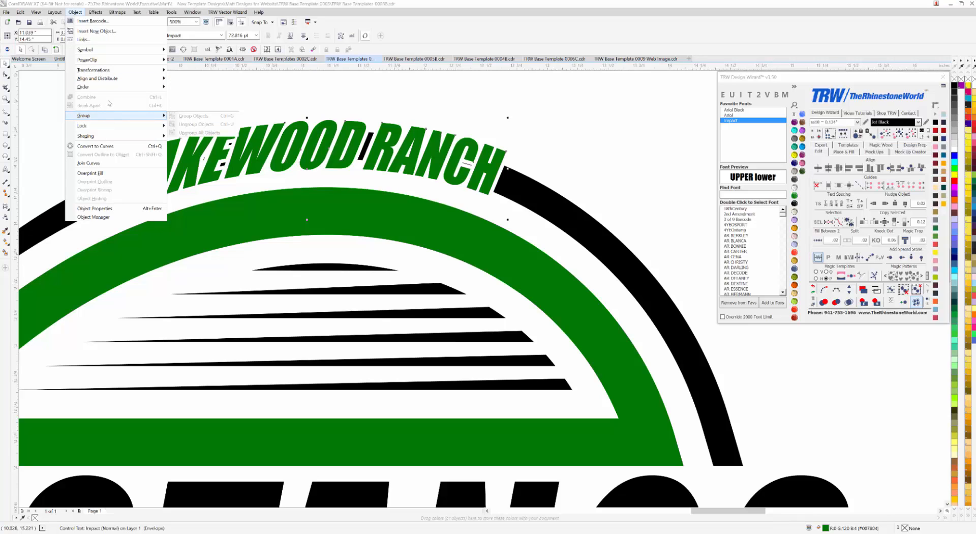
{"action": "left_click", "coordinate": [296, 106]}
{"action": "left_click", "coordinate": [514, 163]}
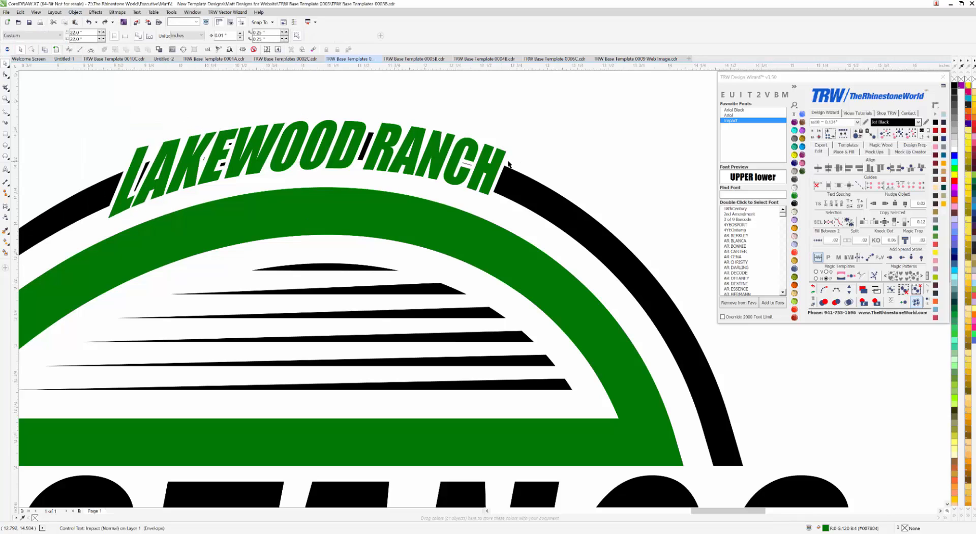
Break apart the contour group around the LAKEWOOD RANCH text so the white contour becomes a separate shape.
{"action": "left_click", "coordinate": [506, 162]}
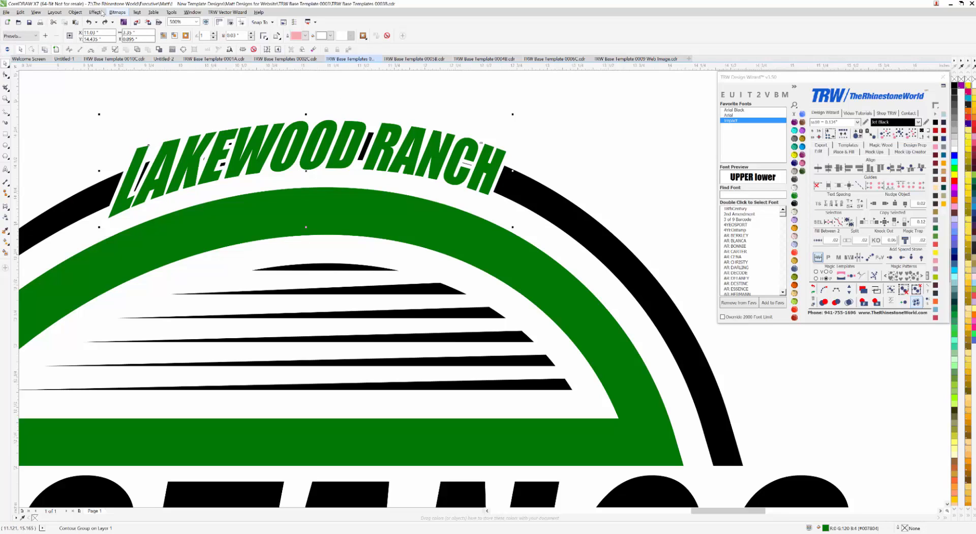
{"action": "left_click", "coordinate": [76, 11]}
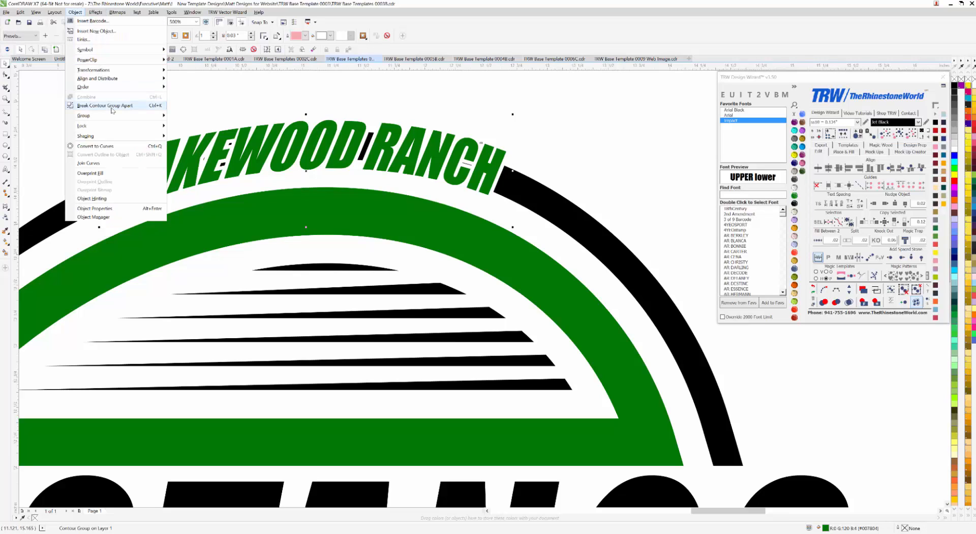
{"action": "left_click", "coordinate": [250, 105]}
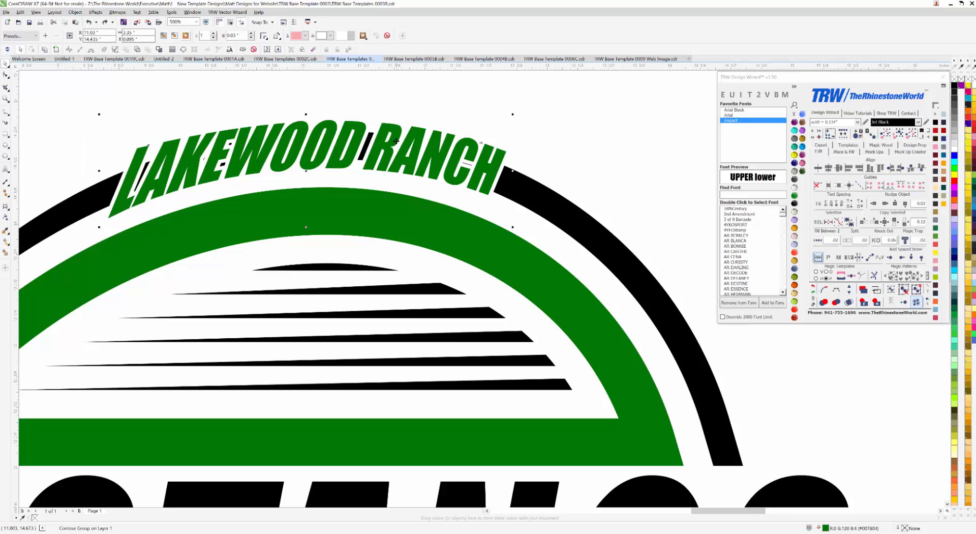
{"action": "left_click", "coordinate": [502, 174]}
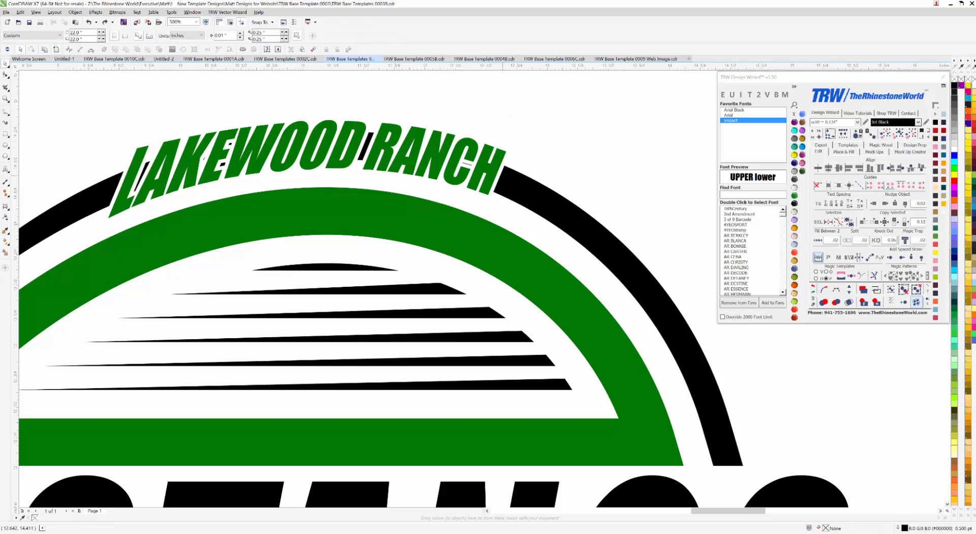
{"action": "left_click", "coordinate": [148, 145]}
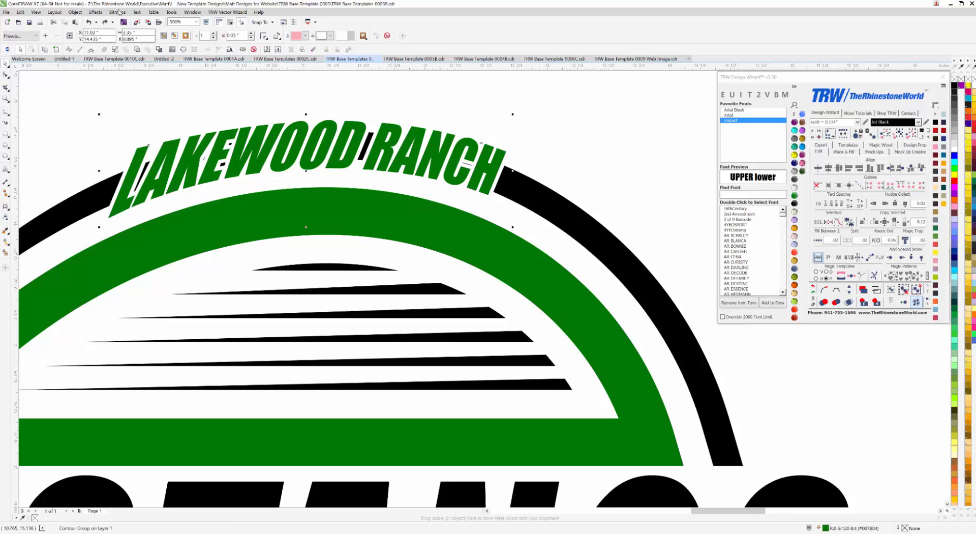
{"action": "left_click", "coordinate": [75, 12]}
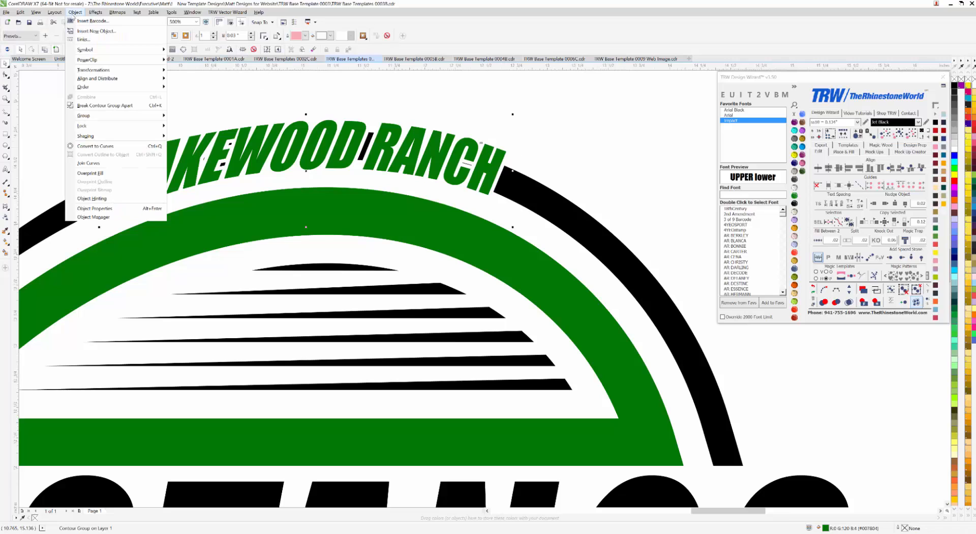
{"action": "left_click", "coordinate": [105, 106]}
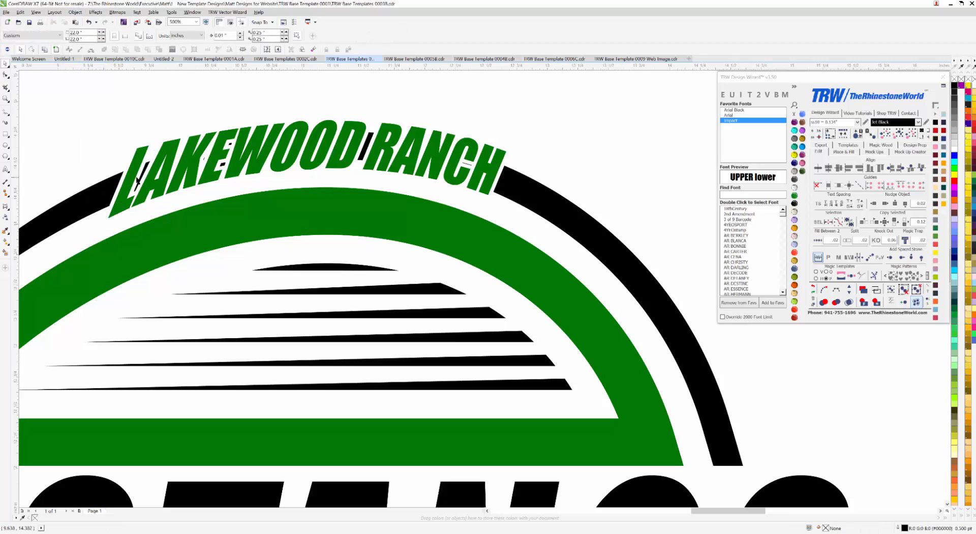
Undo a trial move of the separated LAKEWOOD RANCH contour, and fill the contour with TRW Pink.
{"action": "left_click_drag", "start_coordinate": [139, 176], "coordinate": [104, 128]}
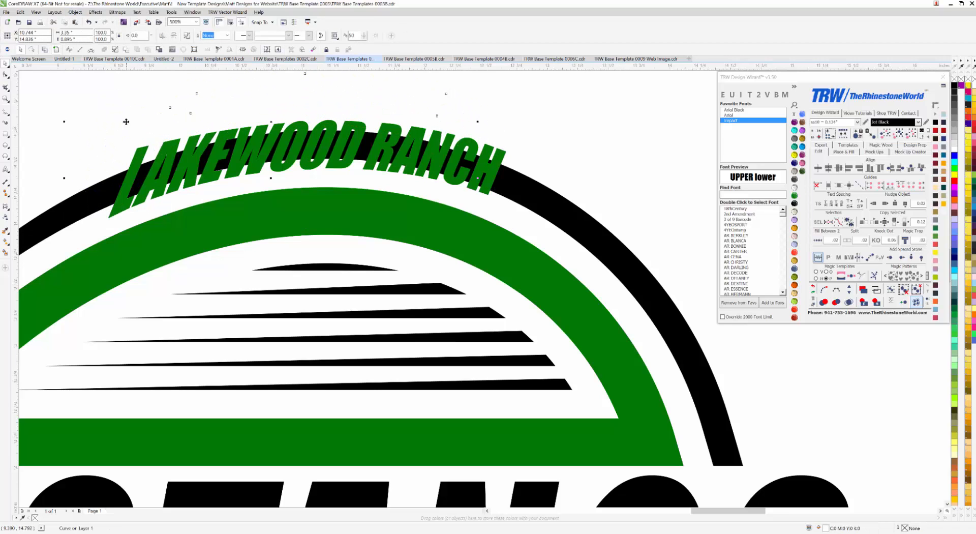
{"action": "key", "text": "ctrl+z"}
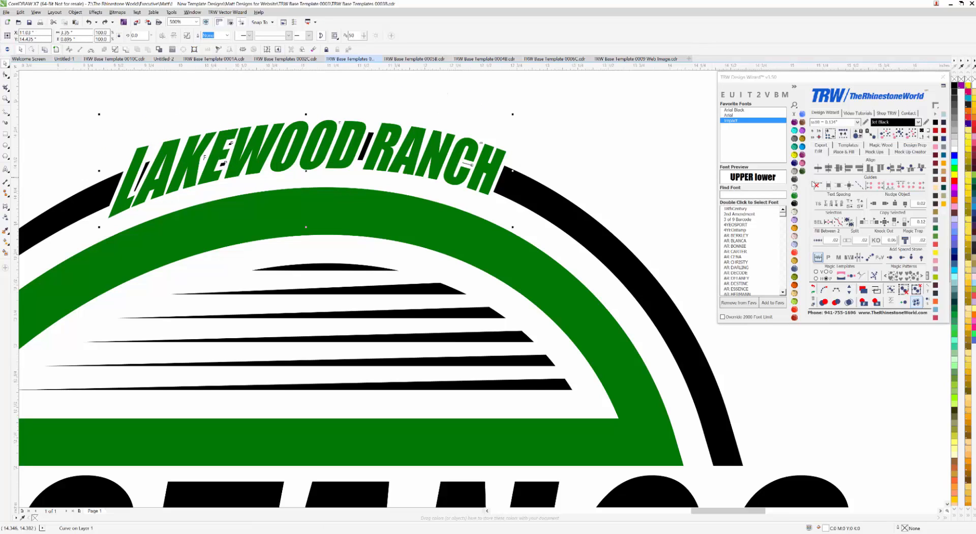
{"action": "left_click", "coordinate": [803, 164]}
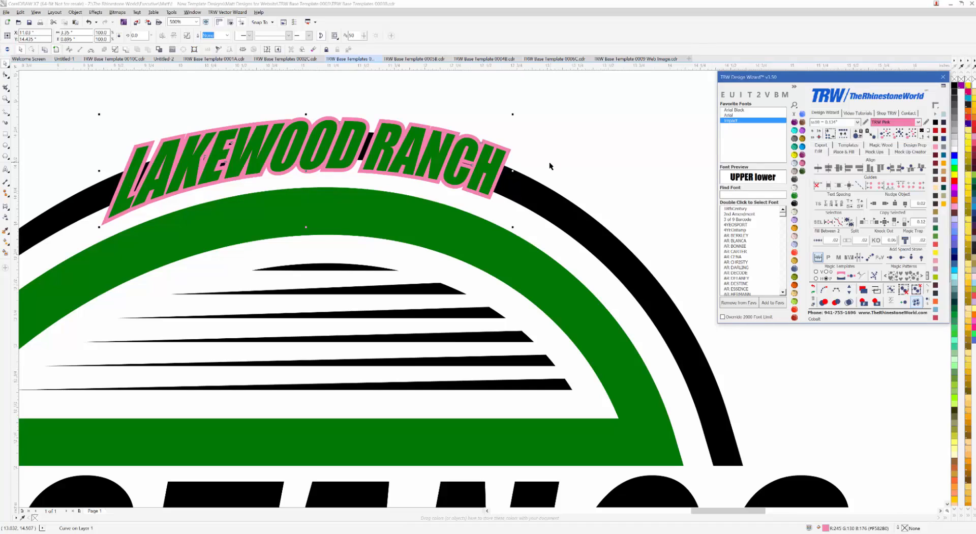
Cut the pink LAKEWOOD RANCH contour shape out of the outer black arc, removing the contour itself.
{"action": "left_click", "coordinate": [508, 158]}
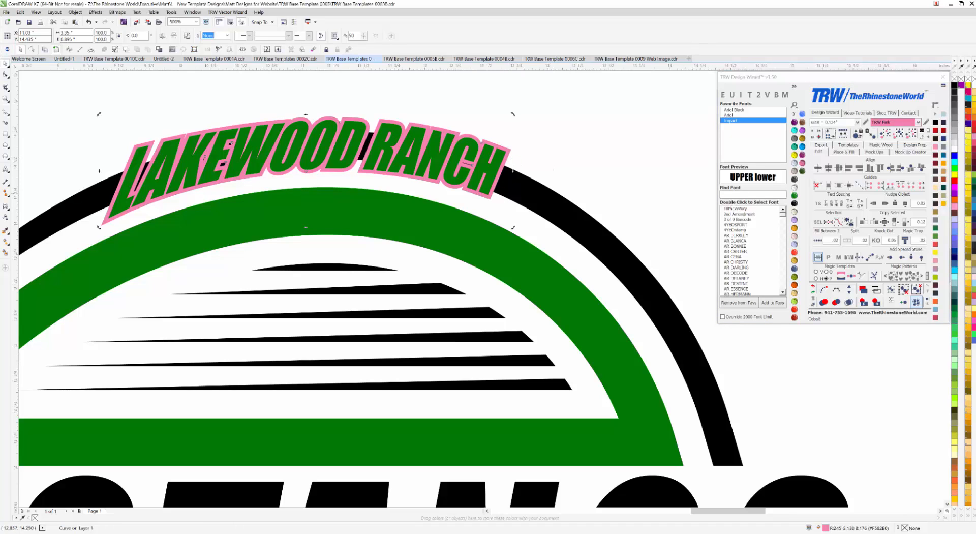
{"action": "left_click", "coordinate": [530, 193], "text": "shift"}
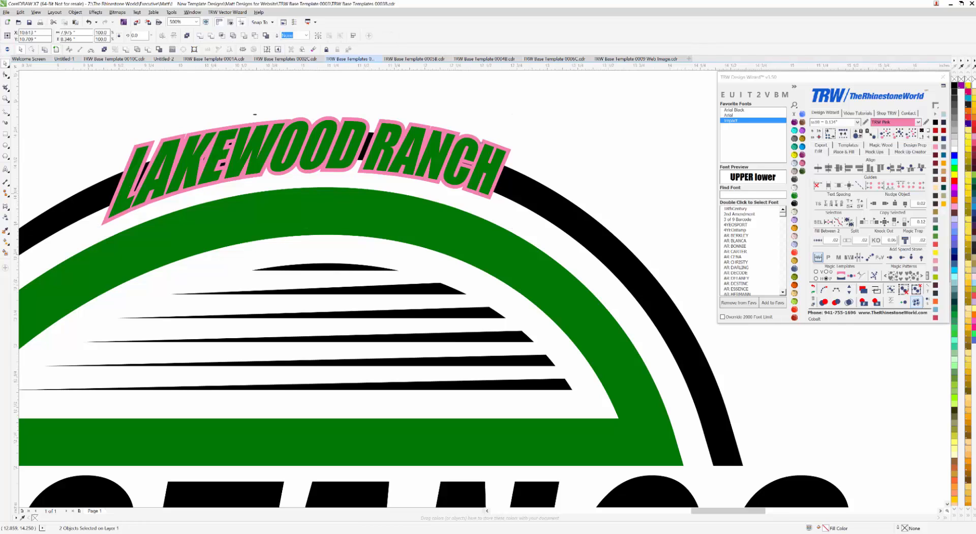
{"action": "left_click", "coordinate": [255, 36]}
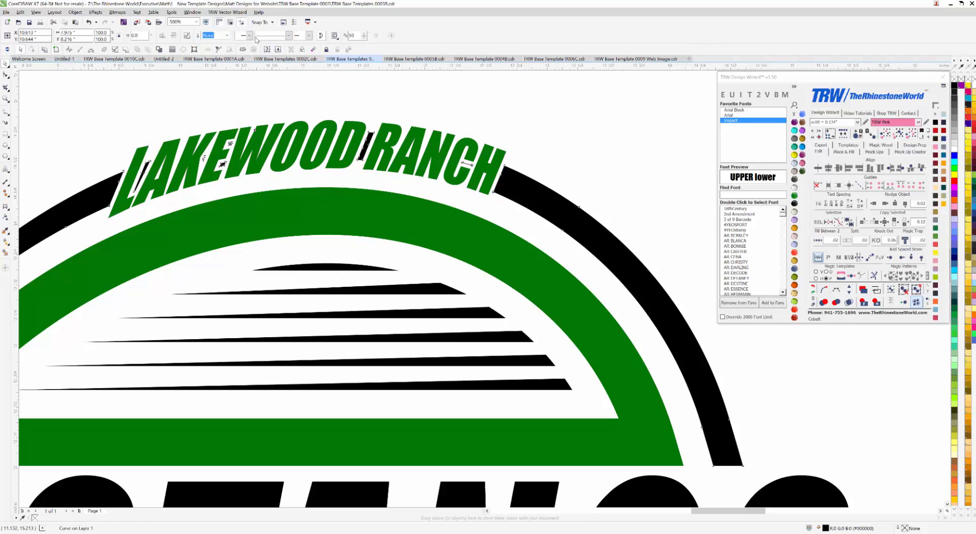
{"action": "left_click", "coordinate": [441, 109]}
Examine the cut arc around LAKEWOOD RANCH in wireframe view, and review the whole badge in full colour.
{"action": "scroll", "coordinate": [431, 136], "scroll_direction": "down", "scroll_amount": 2}
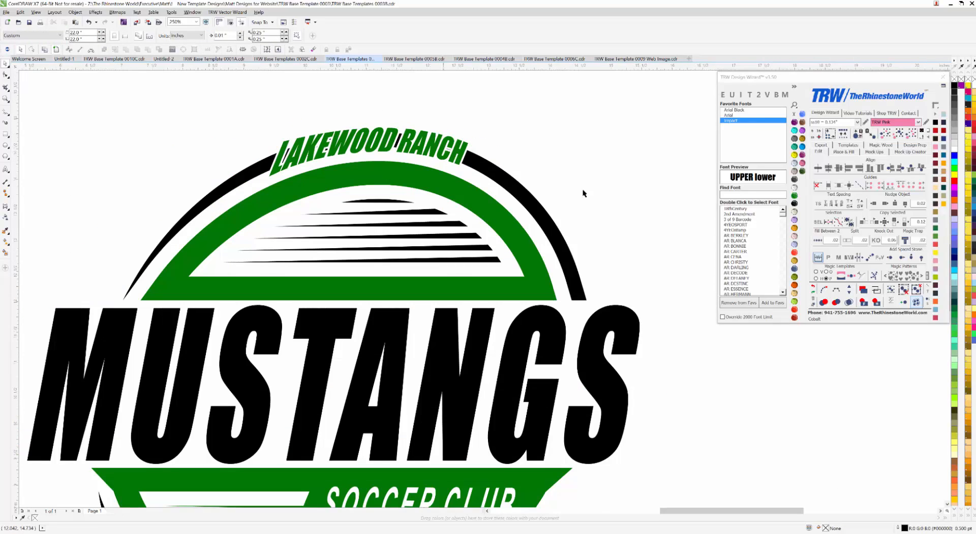
{"action": "left_click", "coordinate": [876, 291]}
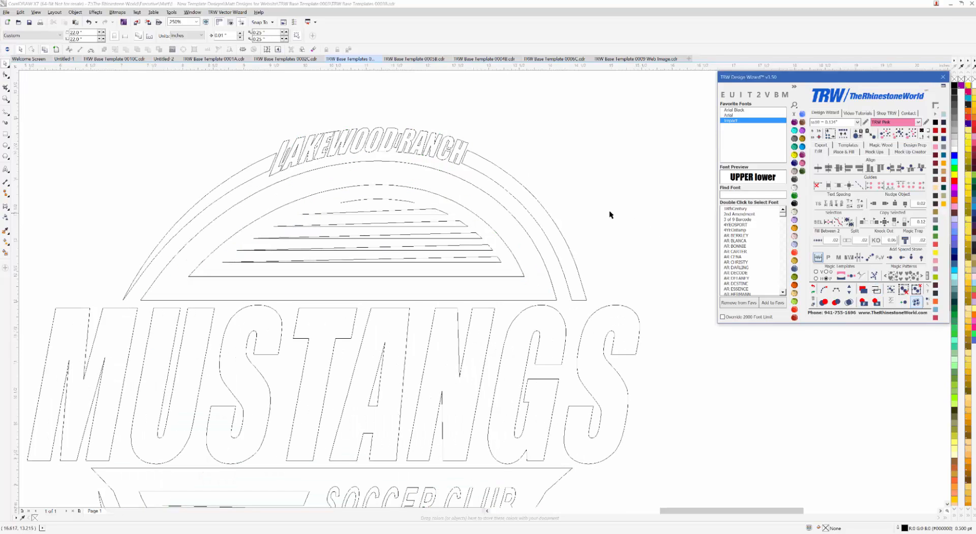
{"action": "left_click", "coordinate": [578, 199]}
{"action": "scroll", "coordinate": [410, 208], "scroll_direction": "down", "scroll_amount": 2}
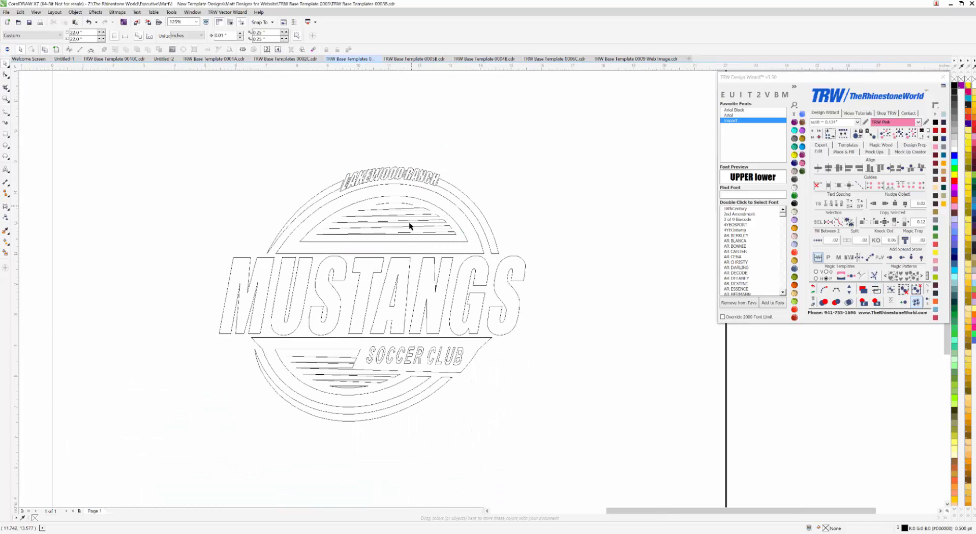
{"action": "scroll", "coordinate": [420, 175], "scroll_direction": "up", "scroll_amount": 4}
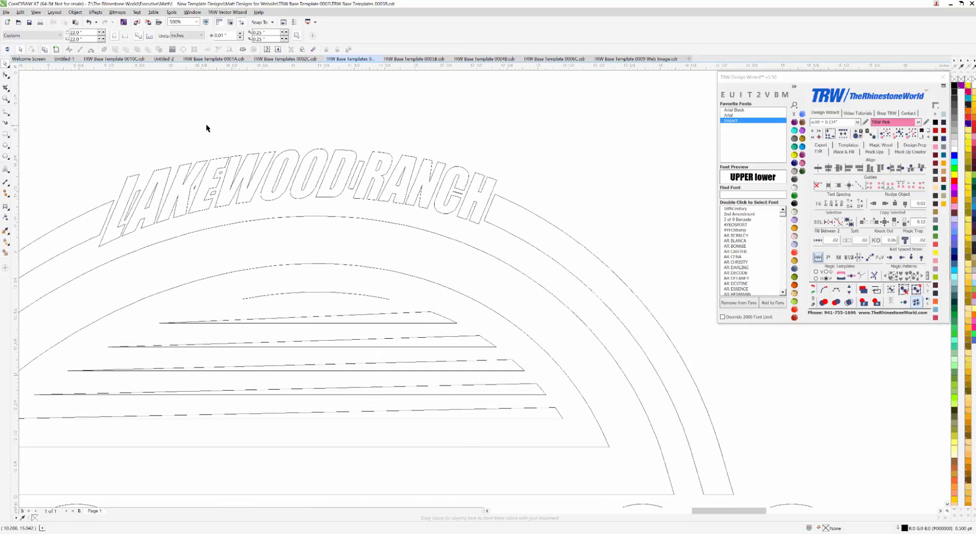
{"action": "left_click", "coordinate": [864, 293]}
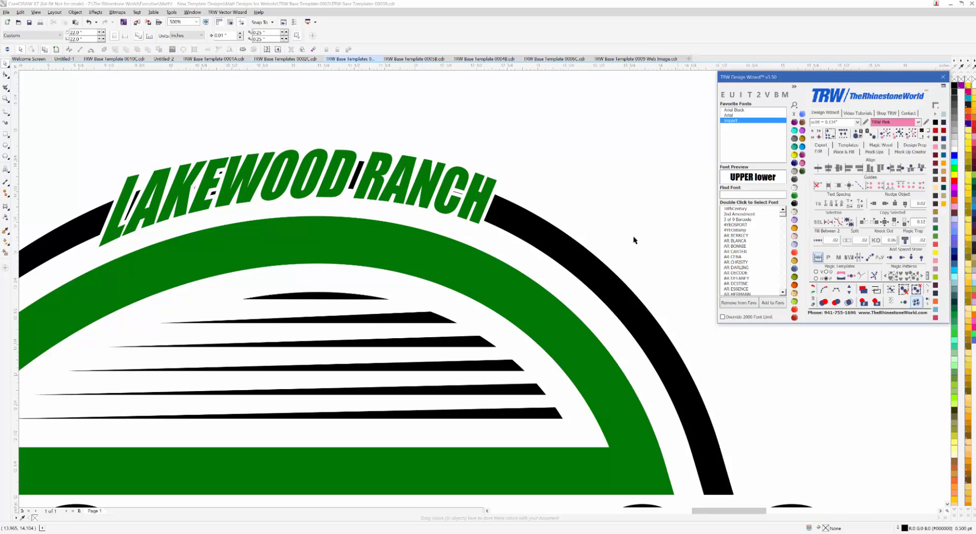
{"action": "scroll", "coordinate": [505, 235], "scroll_direction": "down", "scroll_amount": 4}
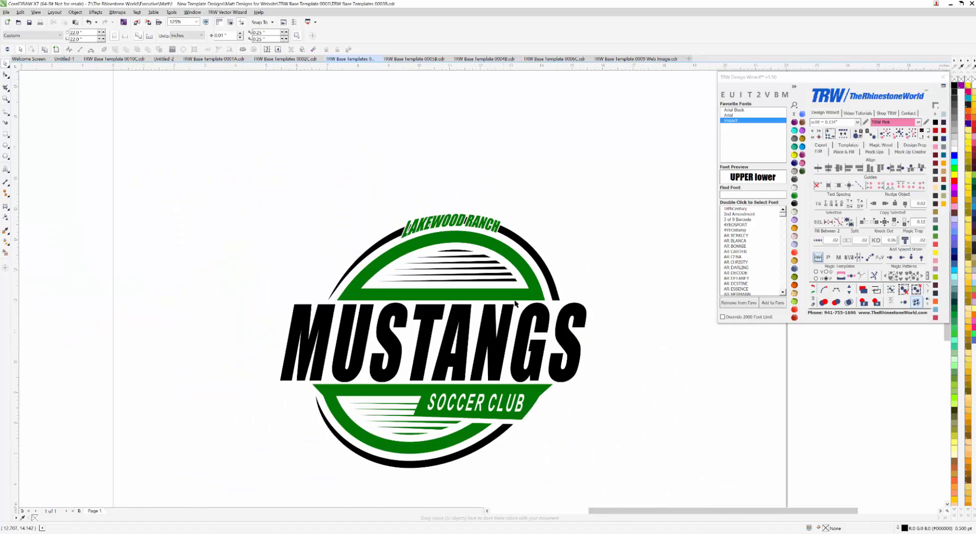
{"action": "scroll", "coordinate": [503, 281], "scroll_direction": "down", "scroll_amount": 2}
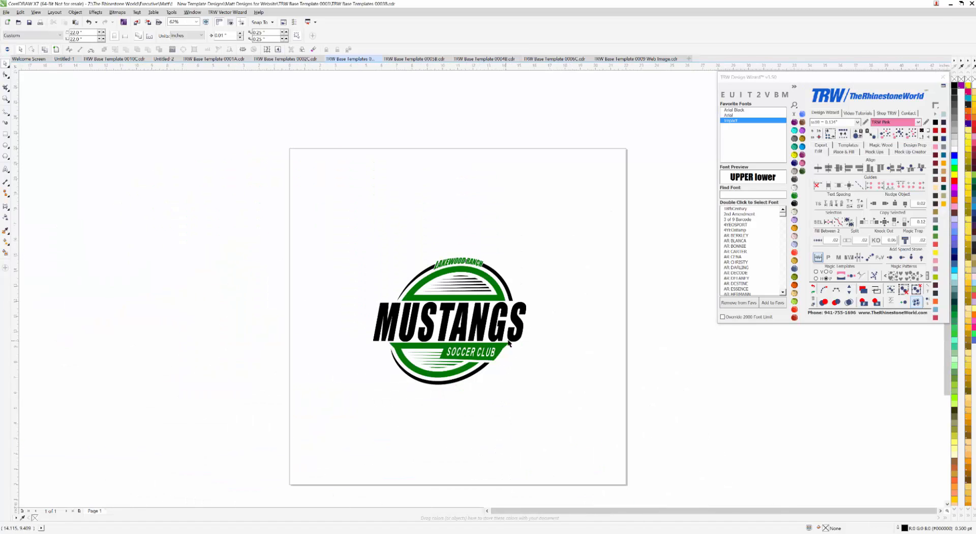
Select the whole Mustangs badge and enlarge it slightly to about 10.3 inches wide.
{"action": "left_click_drag", "start_coordinate": [545, 218], "coordinate": [338, 412]}
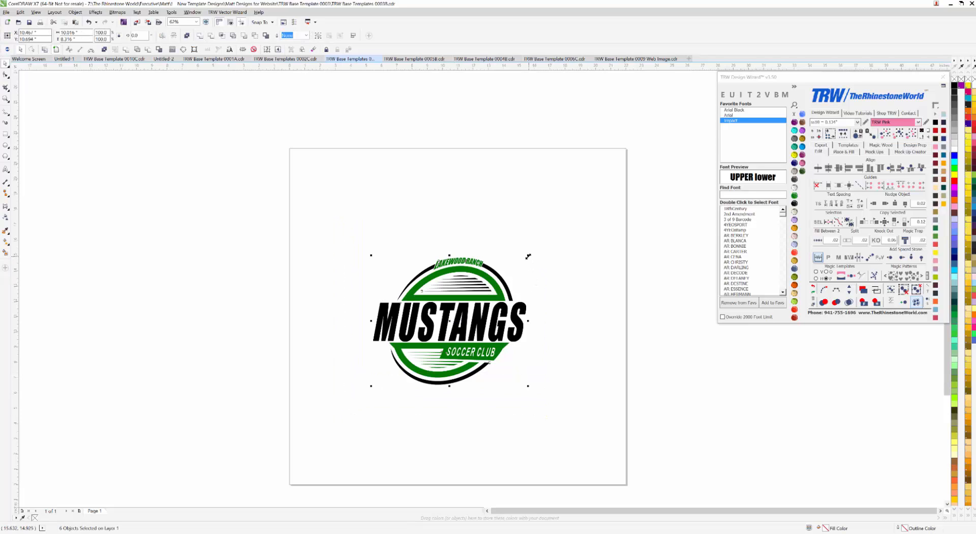
{"action": "left_click_drag", "start_coordinate": [529, 256], "coordinate": [532, 252]}
Set up a Quick Product mockup with the Mens T Shirt, Front option, and save the product.
{"action": "left_click", "coordinate": [874, 152]}
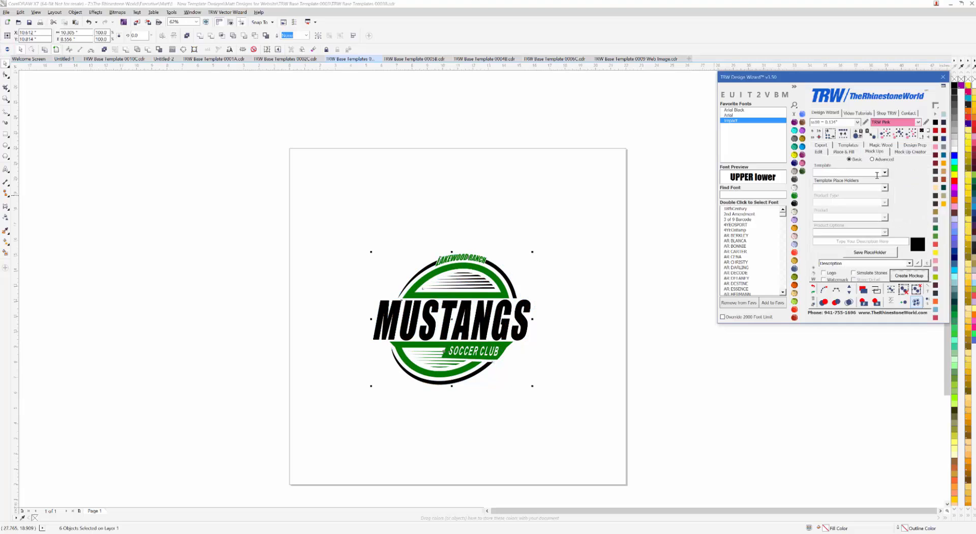
{"action": "left_click", "coordinate": [885, 173]}
{"action": "left_click", "coordinate": [886, 185]}
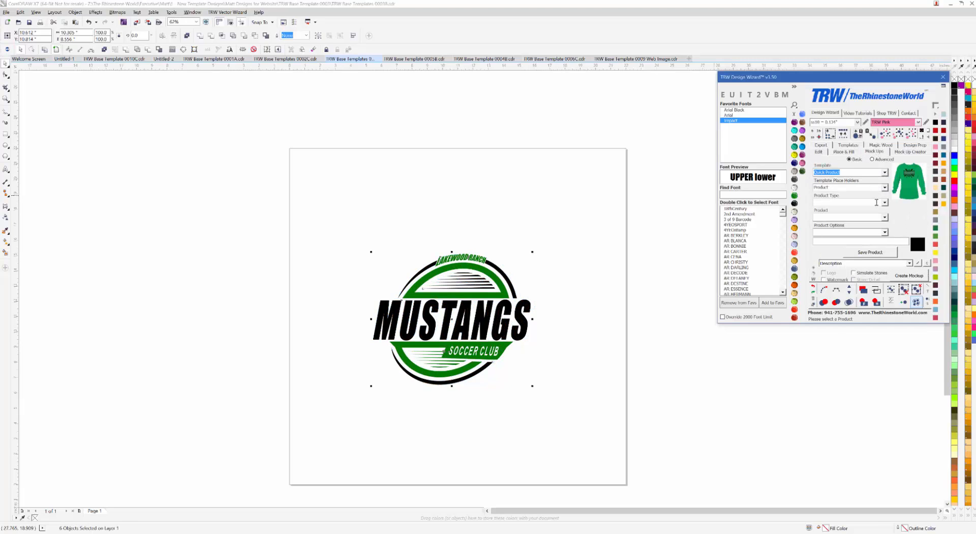
{"action": "left_click", "coordinate": [885, 203]}
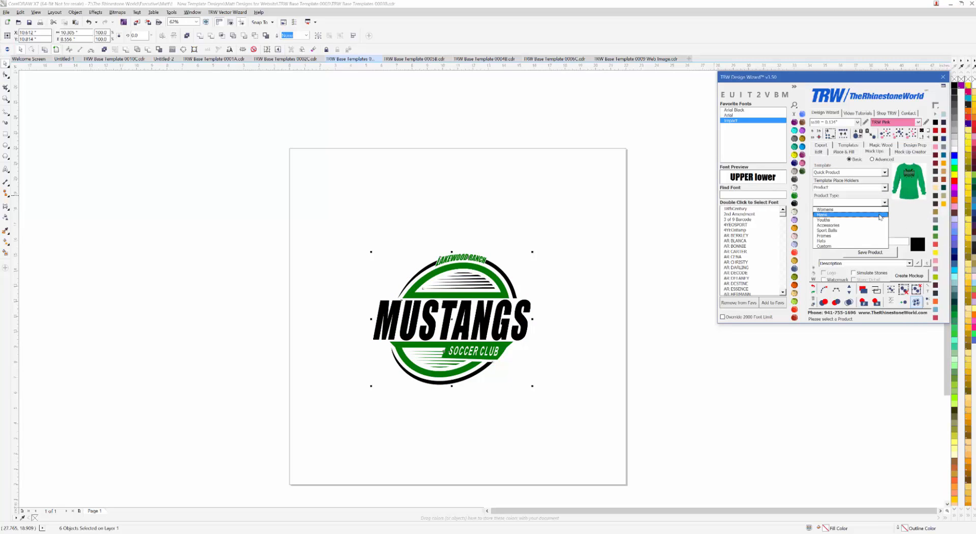
{"action": "left_click", "coordinate": [882, 215]}
{"action": "left_click", "coordinate": [885, 218]}
{"action": "left_click", "coordinate": [885, 224]}
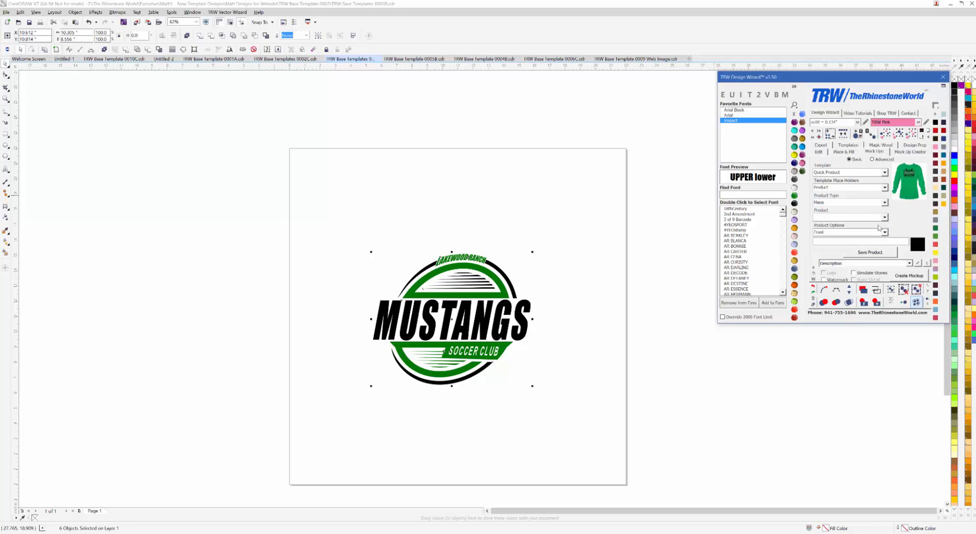
{"action": "left_click", "coordinate": [885, 252]}
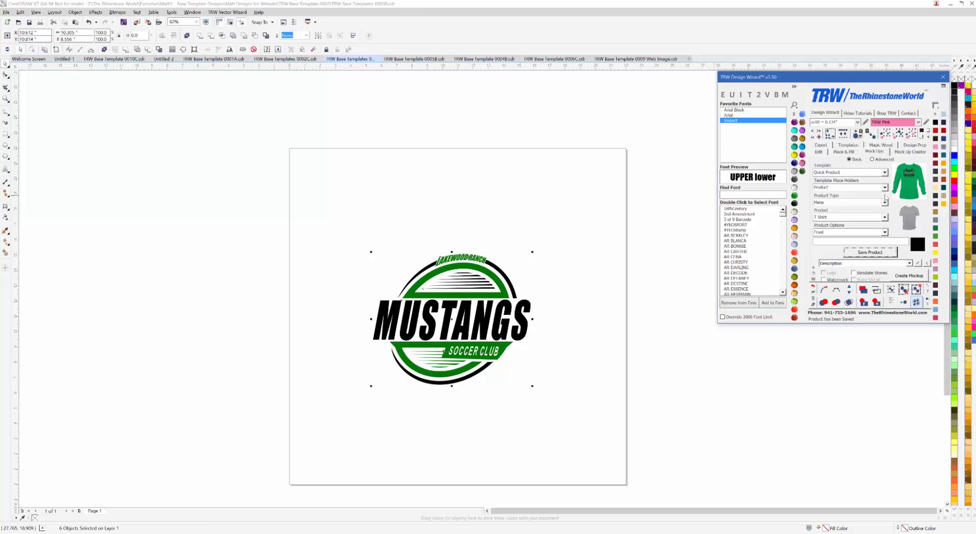
Save the selected badge as the mockup's Design placeholder and create the T-shirt mockup.
{"action": "left_click", "coordinate": [885, 188]}
{"action": "left_click", "coordinate": [872, 200]}
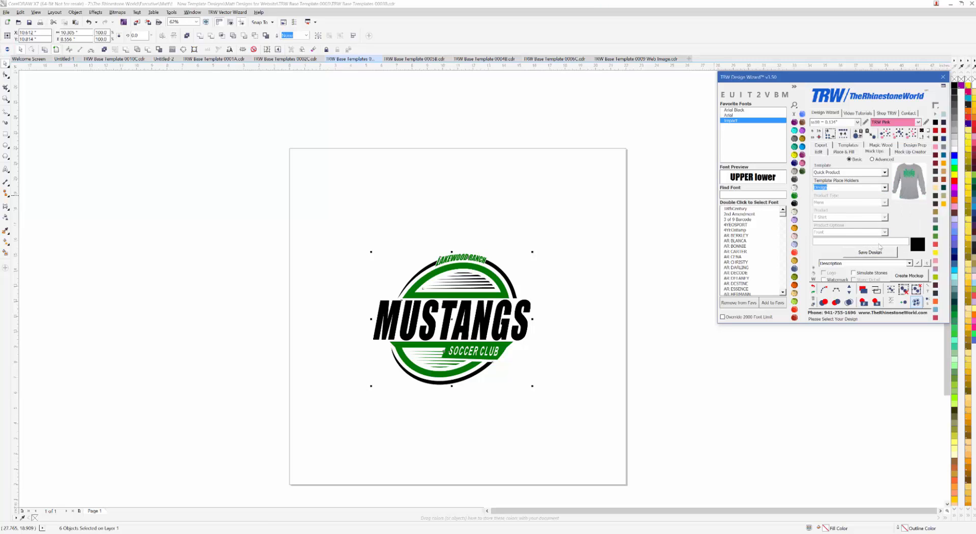
{"action": "left_click", "coordinate": [881, 253]}
{"action": "left_click", "coordinate": [902, 276]}
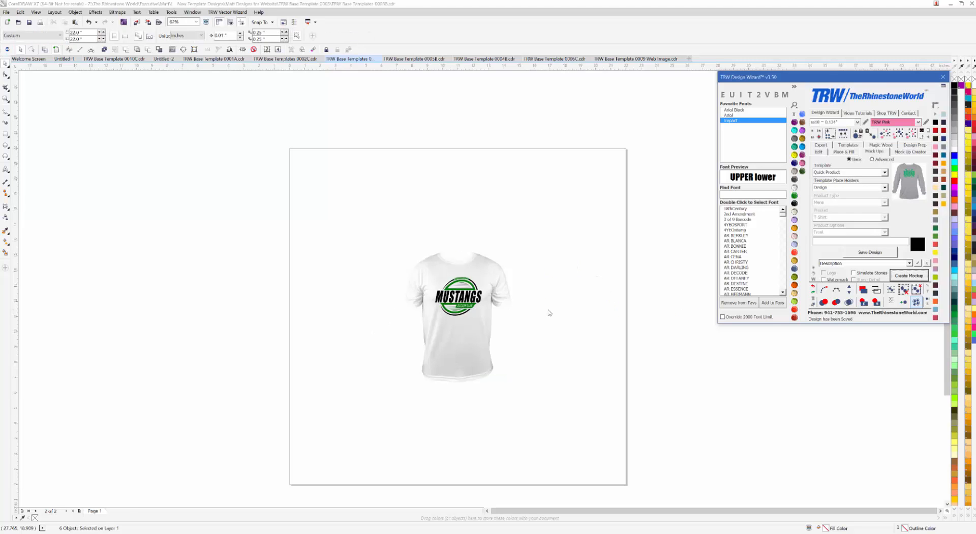
{"action": "scroll", "coordinate": [487, 318], "scroll_direction": "up", "scroll_amount": 2}
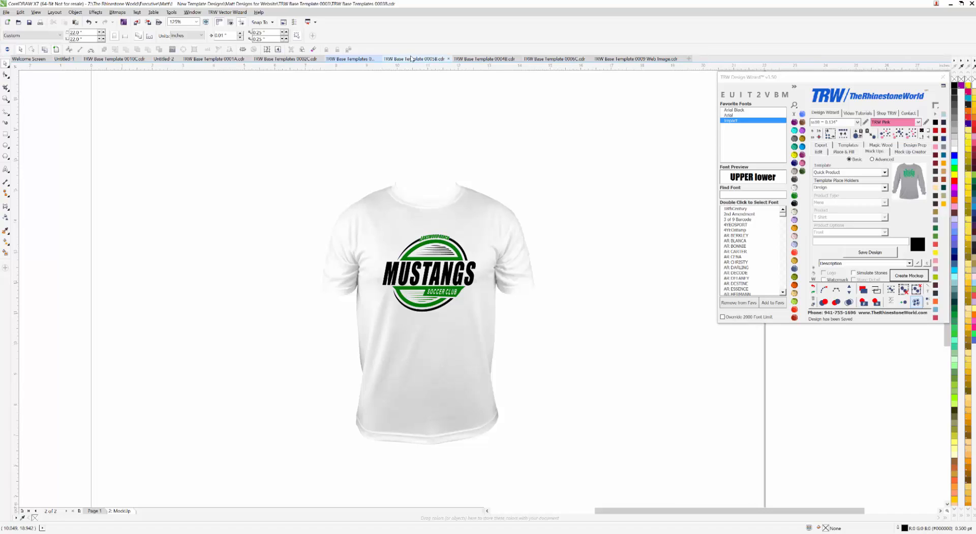
View TRW Base Template 0005B, and switch to TRW Base Template 0004B with the Southeast Seminoles football design.
{"action": "left_click", "coordinate": [478, 60]}
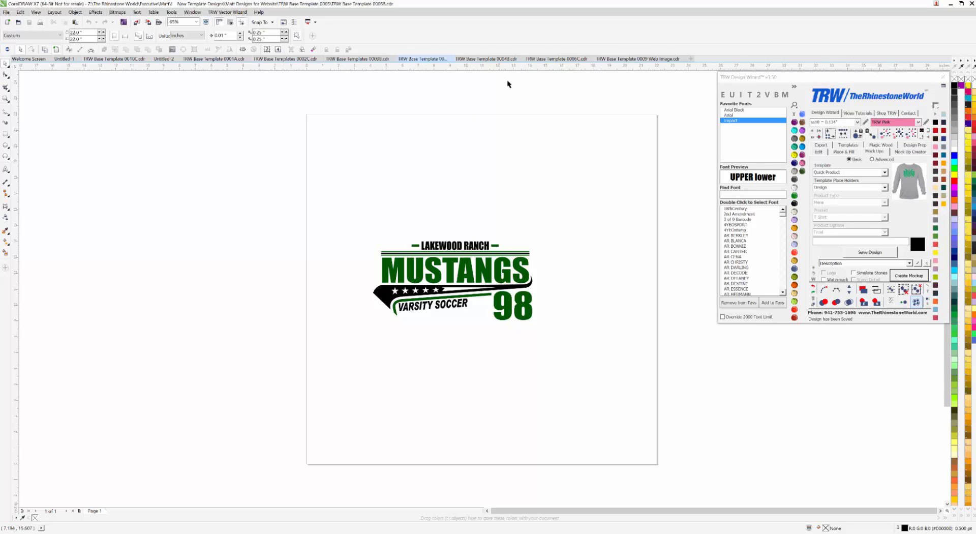
{"action": "left_click", "coordinate": [494, 59]}
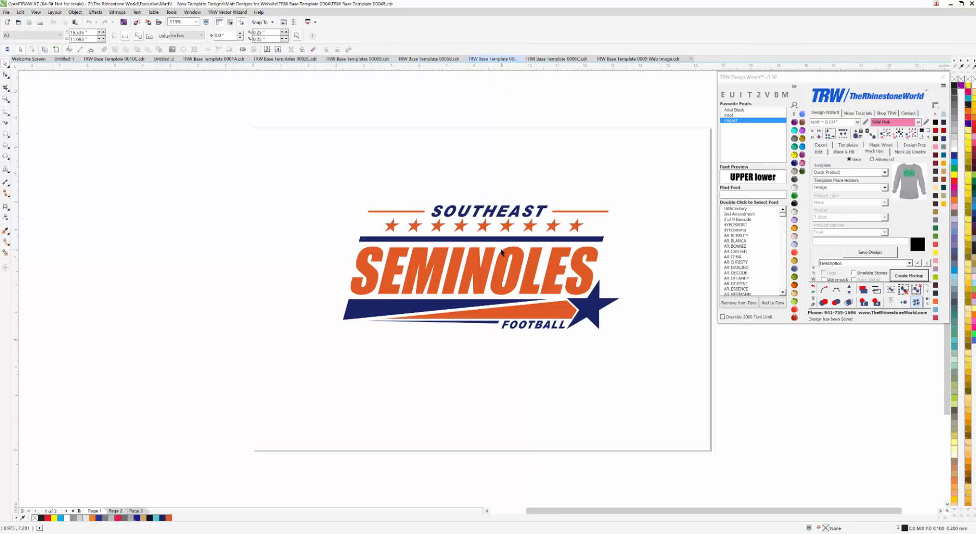
In TRW Base Template 0006C, select the whole Baseball Championship design and enlarge it slightly to about 10.4 inches wide.
{"action": "left_click", "coordinate": [550, 59]}
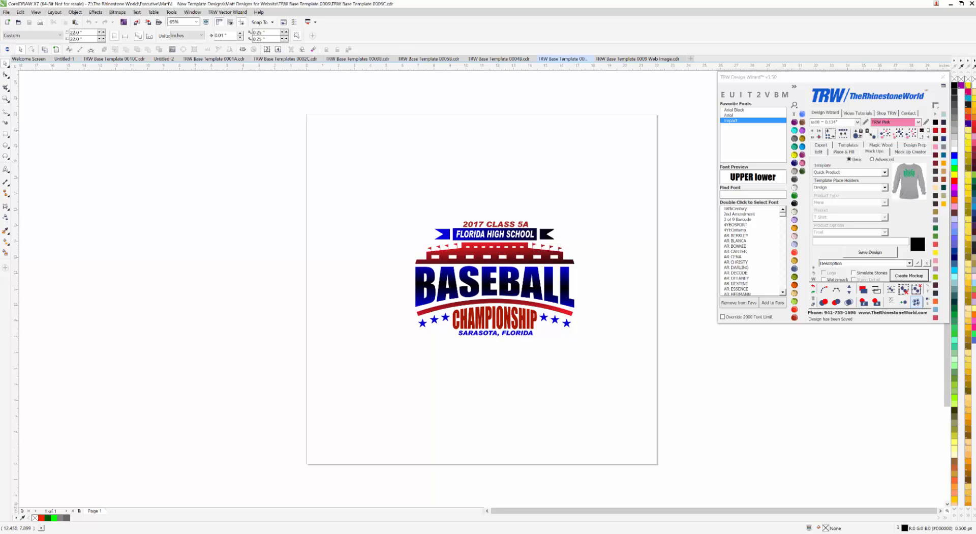
{"action": "left_click_drag", "start_coordinate": [604, 188], "coordinate": [338, 396]}
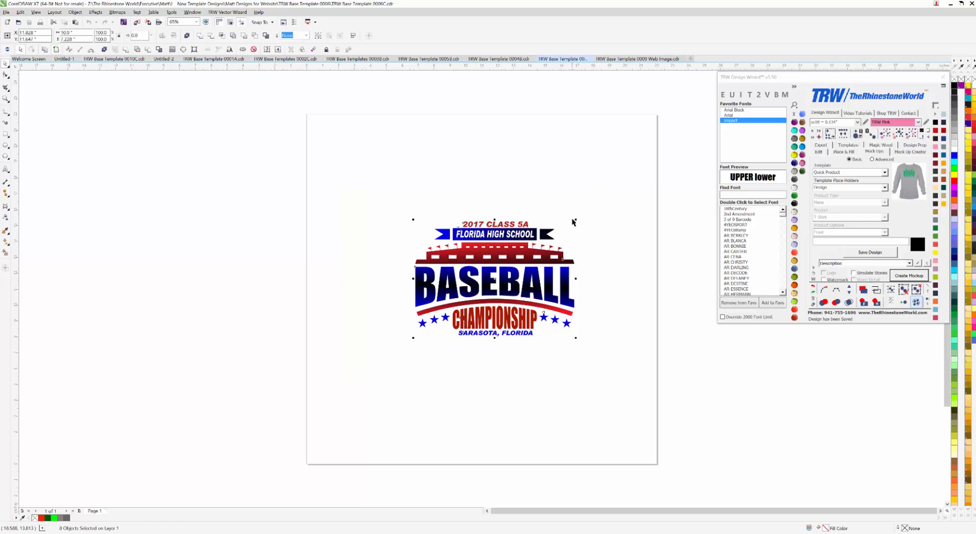
{"action": "left_click_drag", "start_coordinate": [575, 220], "coordinate": [581, 214]}
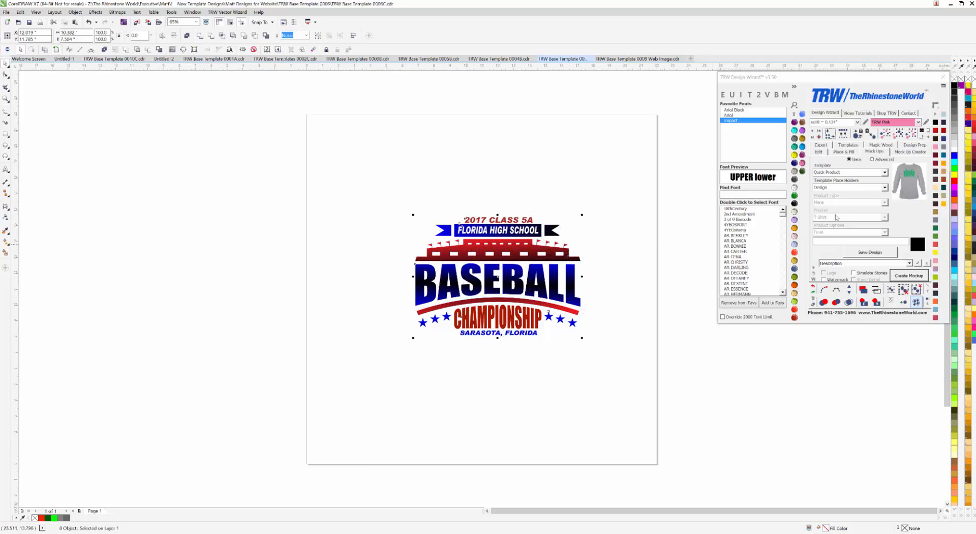
Save the selected baseball design as the mockup's Design placeholder, create the T-shirt mockup, and inspect the print up close.
{"action": "left_click", "coordinate": [887, 254]}
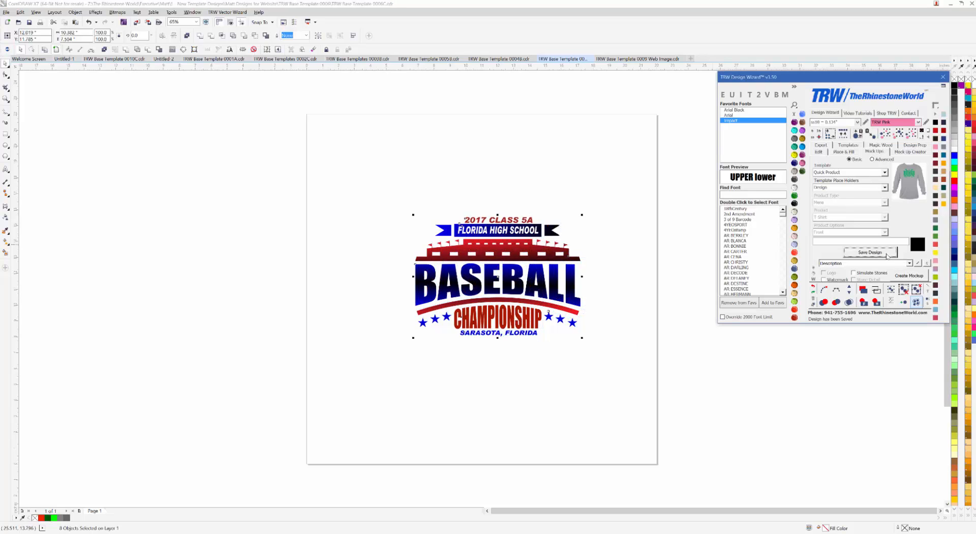
{"action": "left_click", "coordinate": [909, 275]}
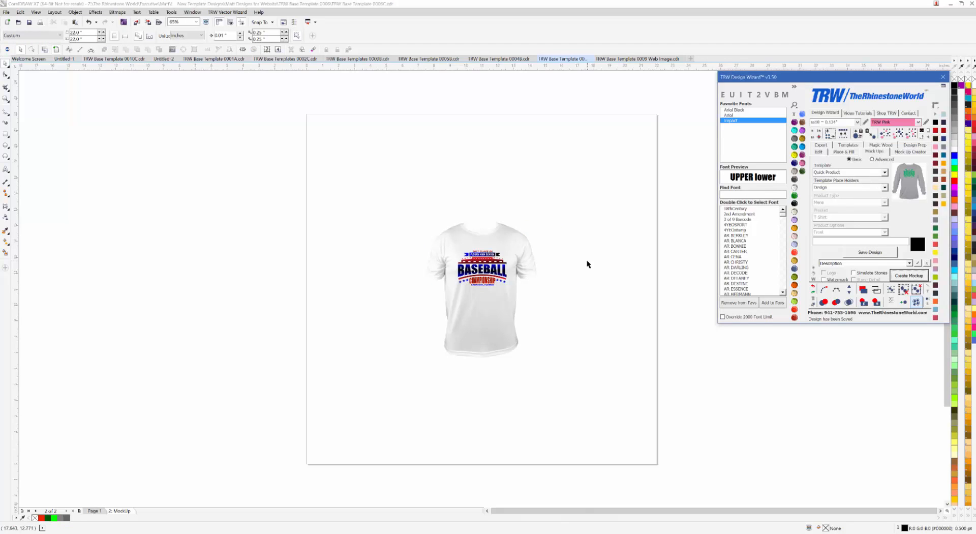
{"action": "scroll", "coordinate": [503, 293], "scroll_direction": "up", "scroll_amount": 2}
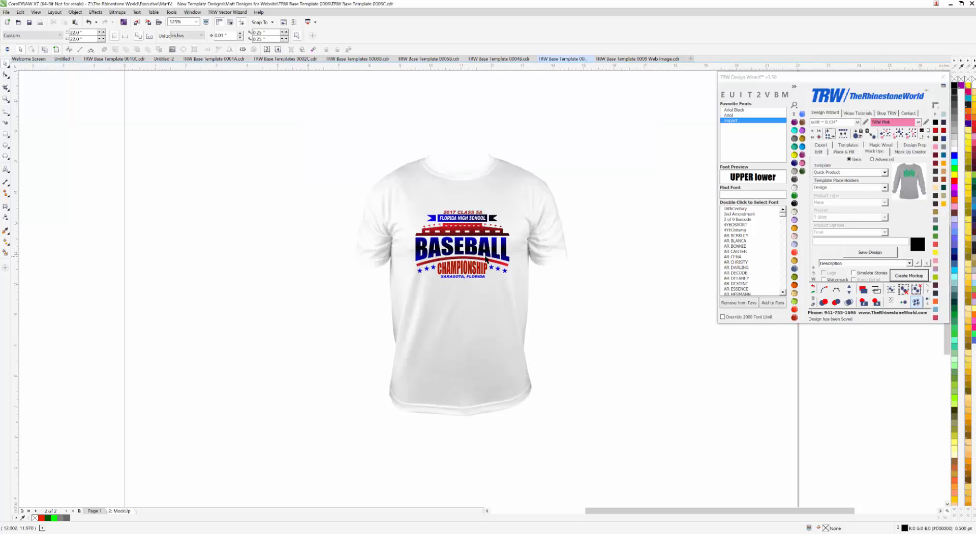
{"action": "scroll", "coordinate": [482, 256], "scroll_direction": "up", "scroll_amount": 2}
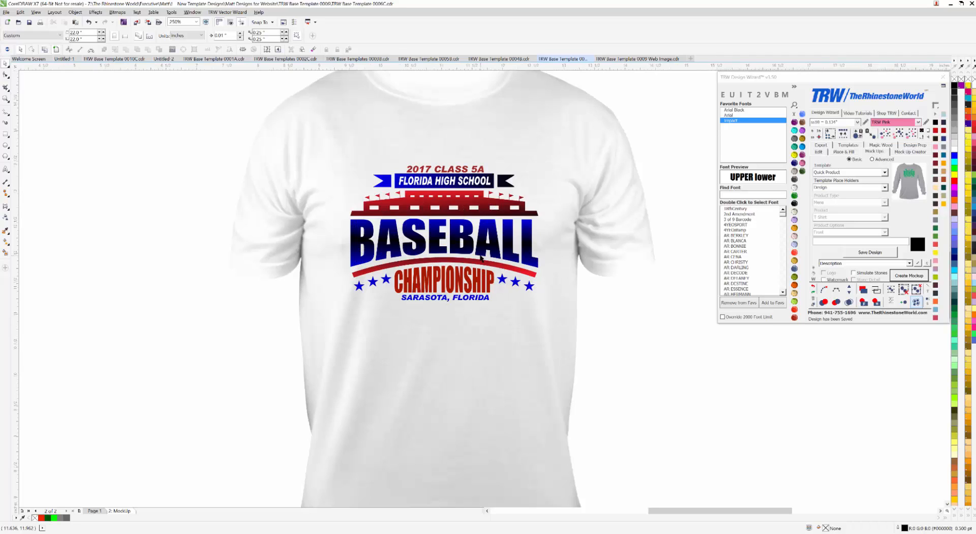
{"action": "scroll", "coordinate": [481, 257], "scroll_direction": "down", "scroll_amount": 4}
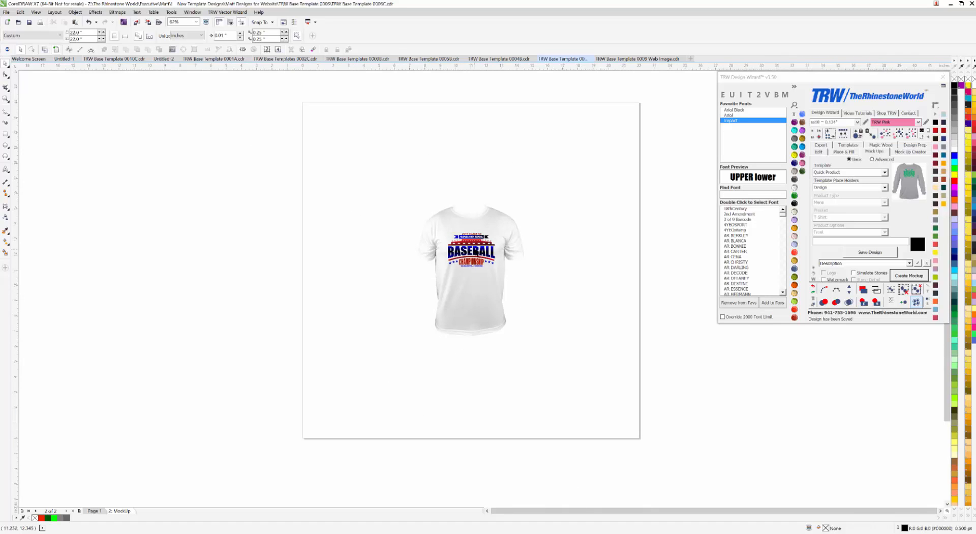
Try to colour the mockup's T-shirt with Citrine, and switch to the TRW Base Template 0009 Web Image document.
{"action": "scroll", "coordinate": [479, 257], "scroll_direction": "up", "scroll_amount": 1}
{"action": "left_click", "coordinate": [523, 222]}
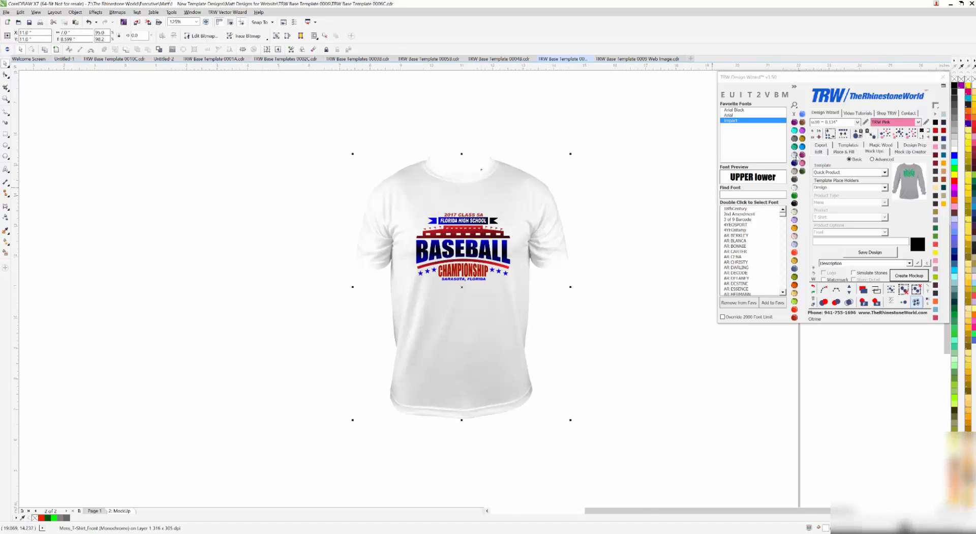
{"action": "left_click", "coordinate": [795, 155]}
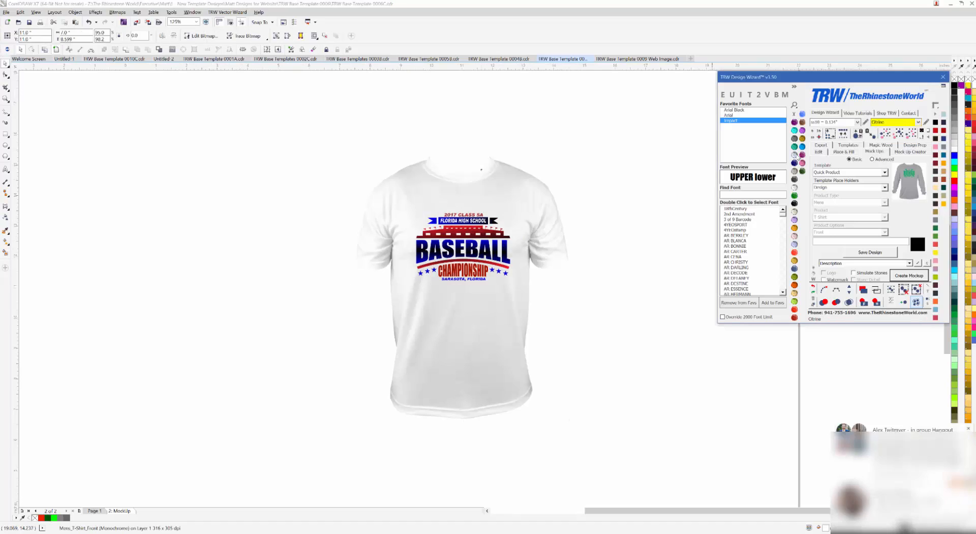
{"action": "left_click", "coordinate": [655, 235]}
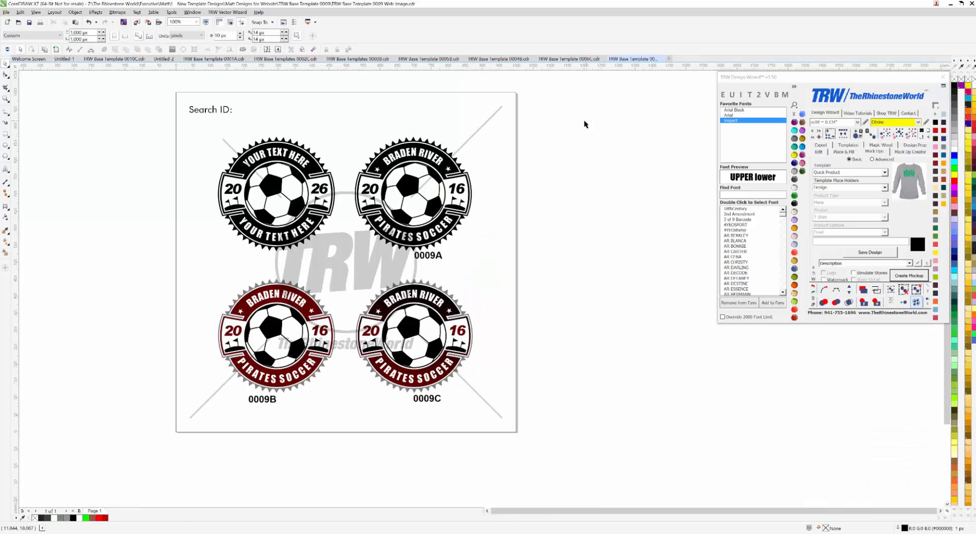